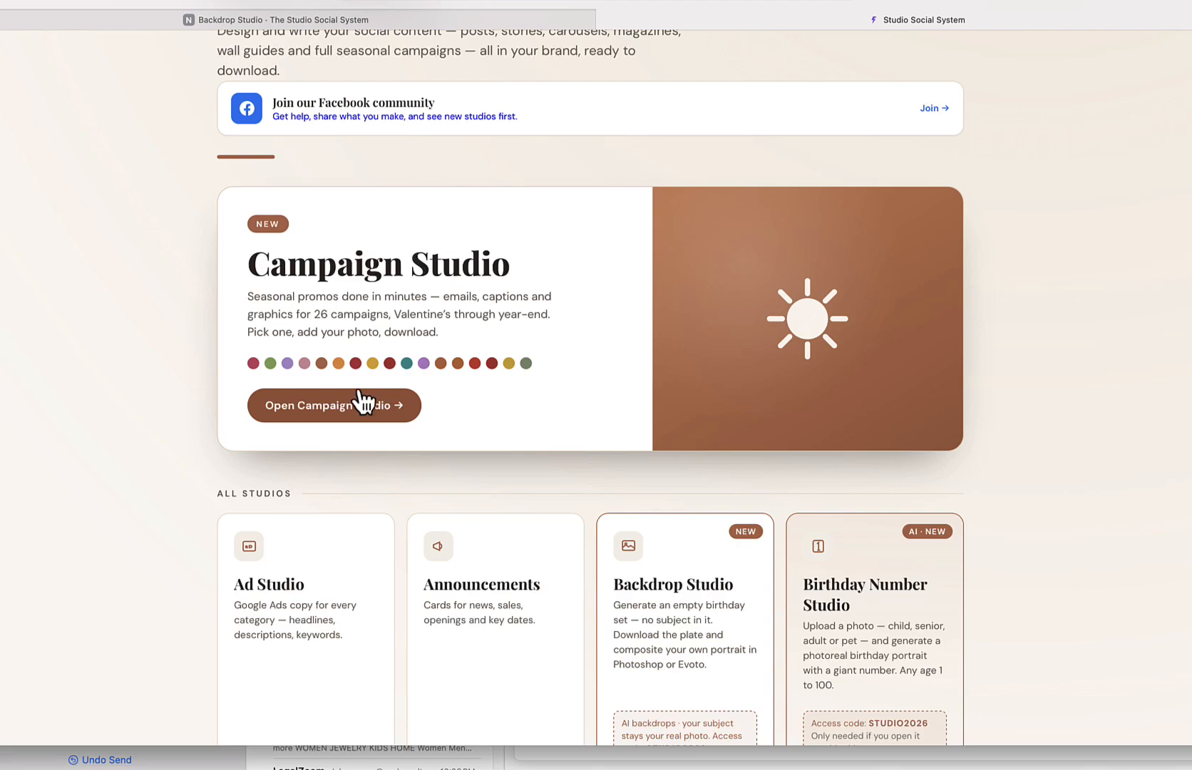
# Step: Look through the studio catalogue and open Birthday Number Studio
pyautogui.scroll(-9, 473, 338)
pyautogui.scroll(-18, 473, 338)
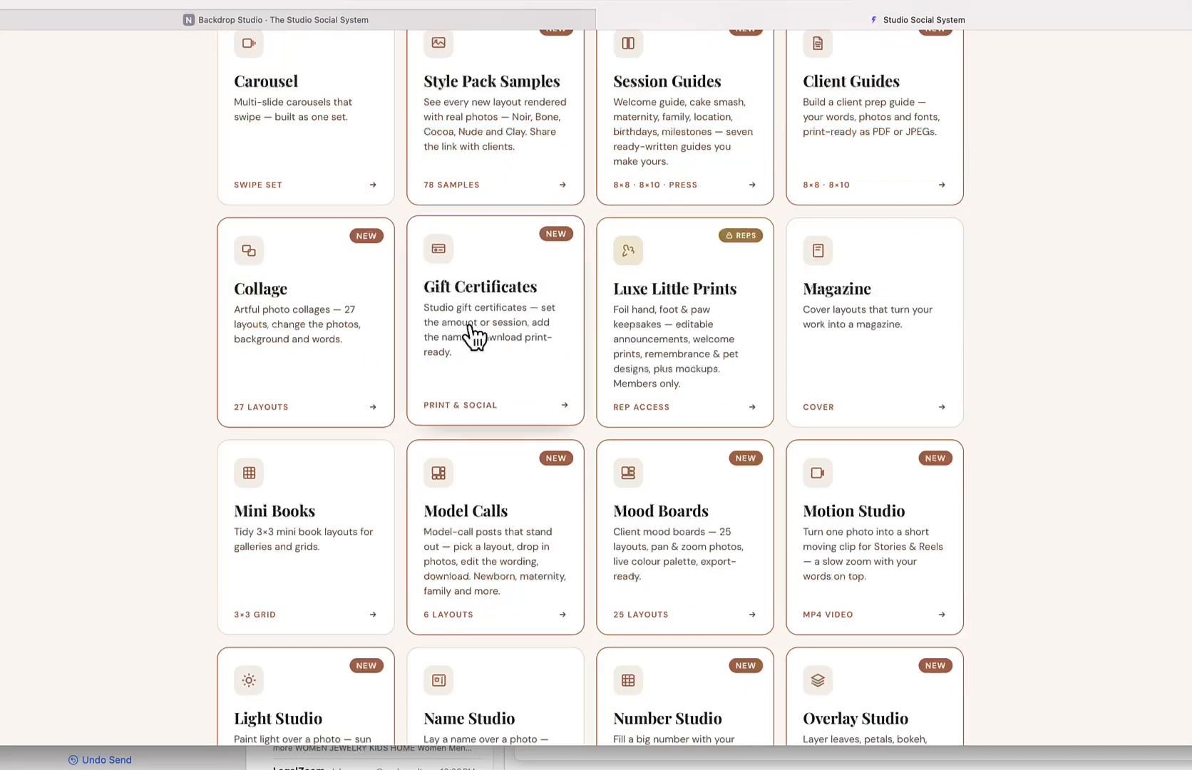
pyautogui.scroll(2, 473, 338)
pyautogui.scroll(20, 473, 337)
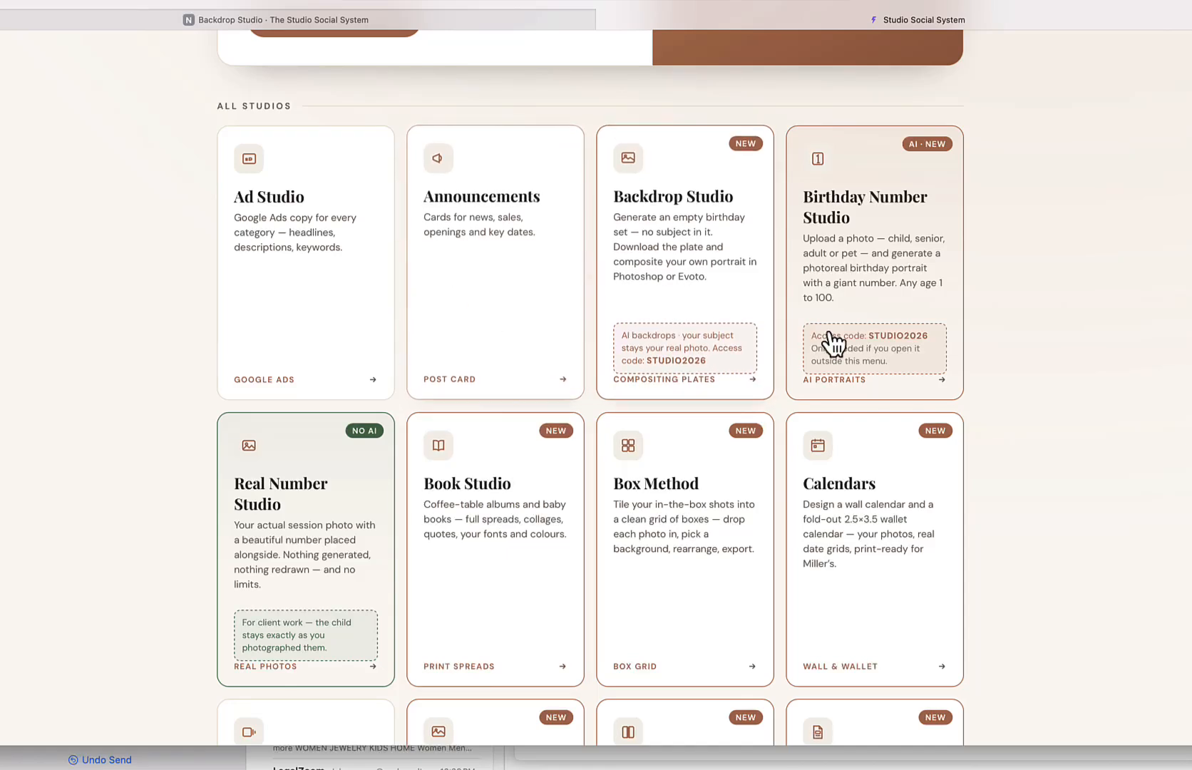
pyautogui.click(882, 366)
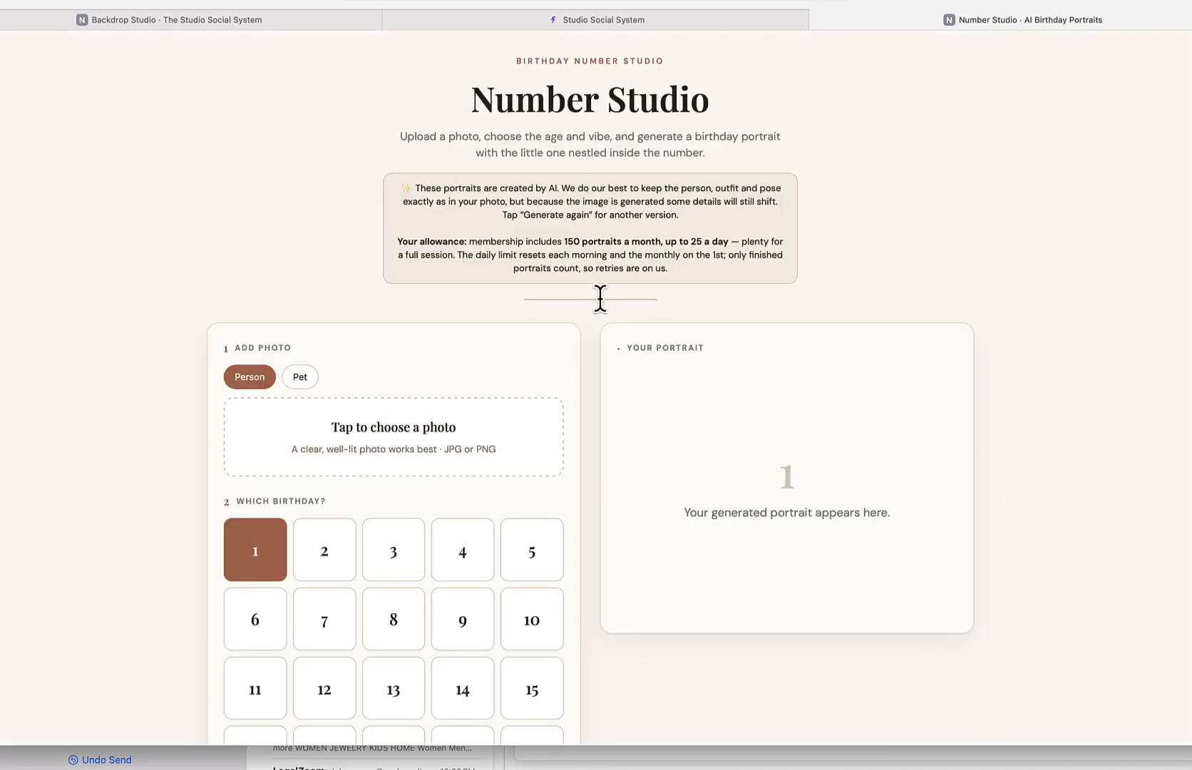
# Step: Review the photo, birthday number and color options in Number Studio and close its page
pyautogui.scroll(-2, 439, 388)
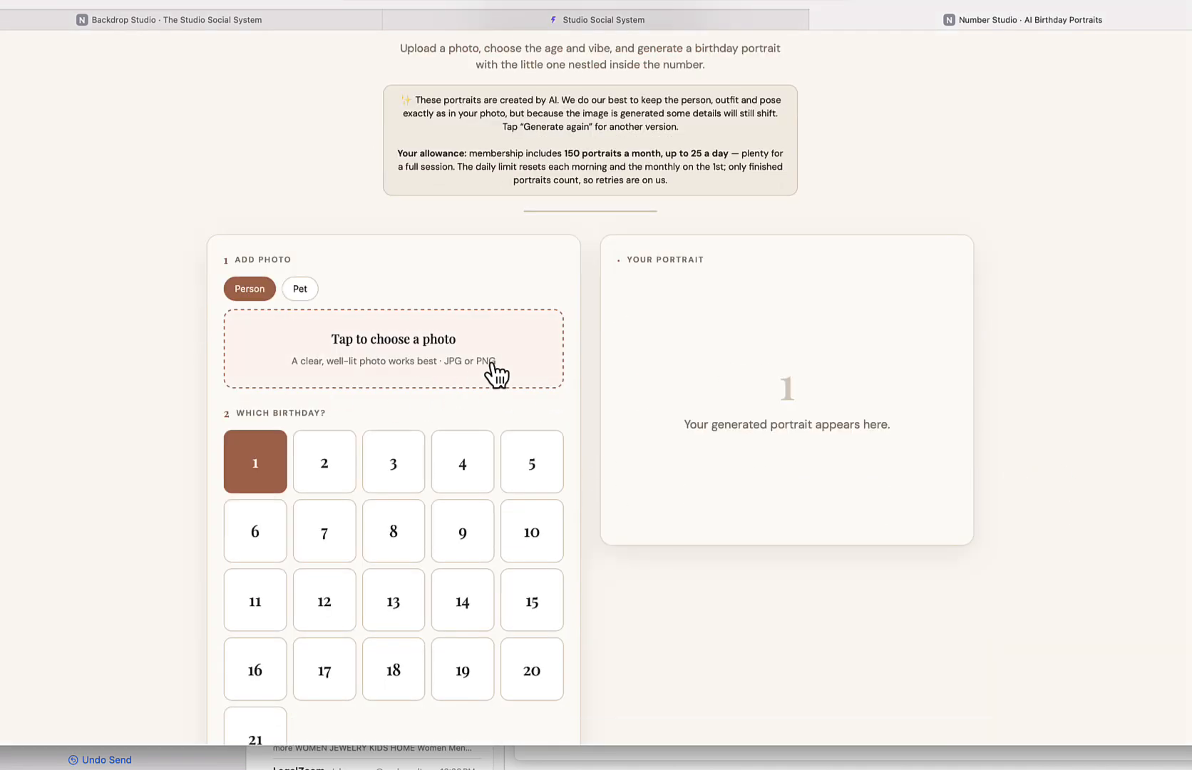
pyautogui.scroll(2, 353, 251)
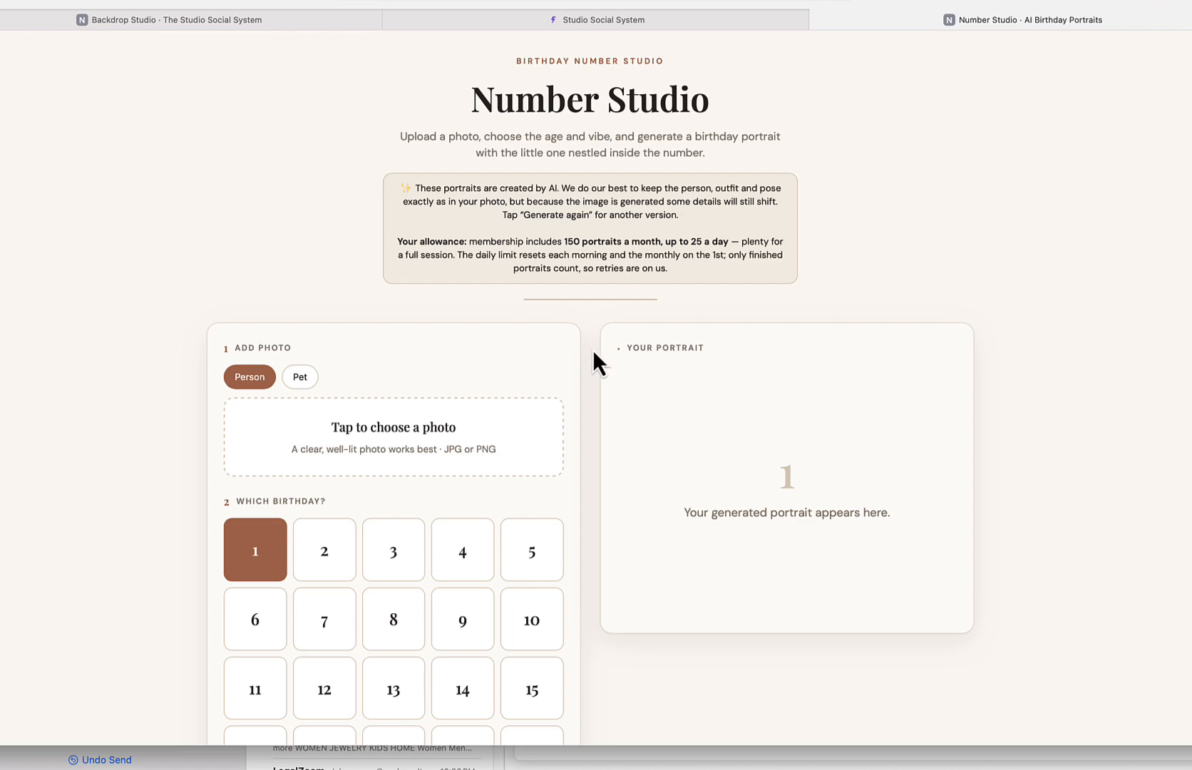
pyautogui.scroll(-15, 592, 353)
pyautogui.scroll(10, 603, 376)
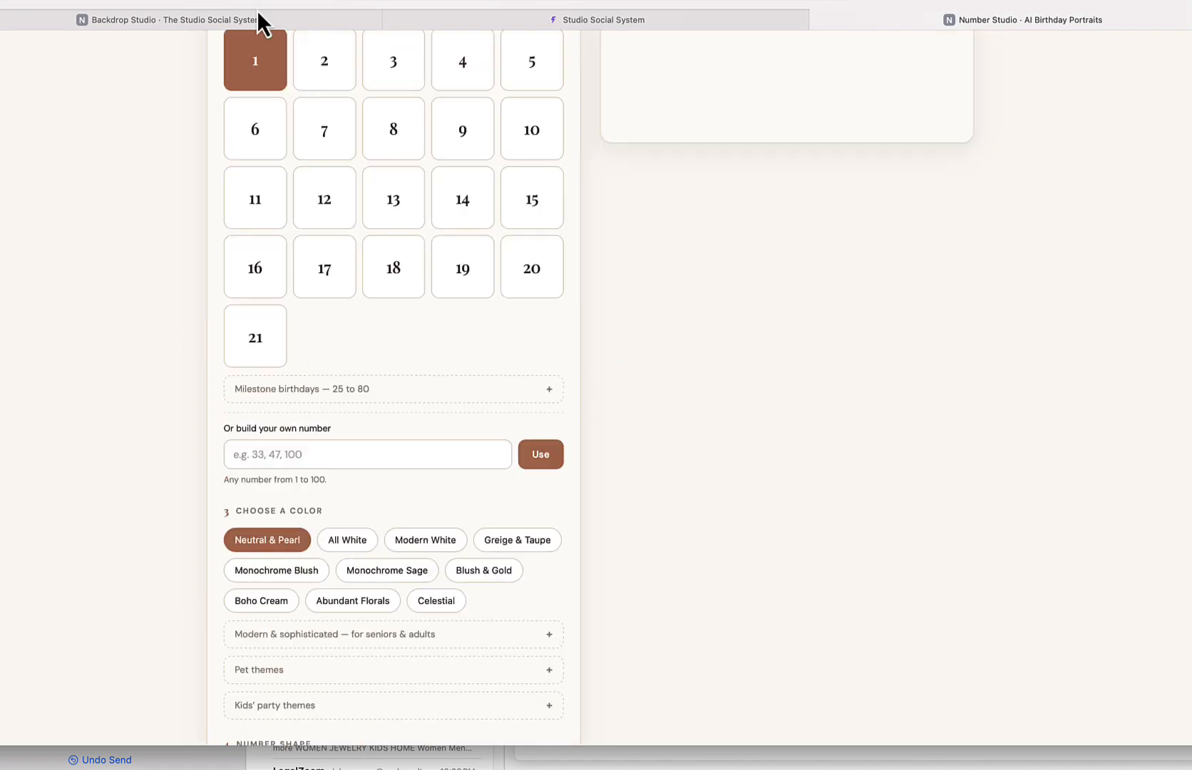
pyautogui.press('super+w')
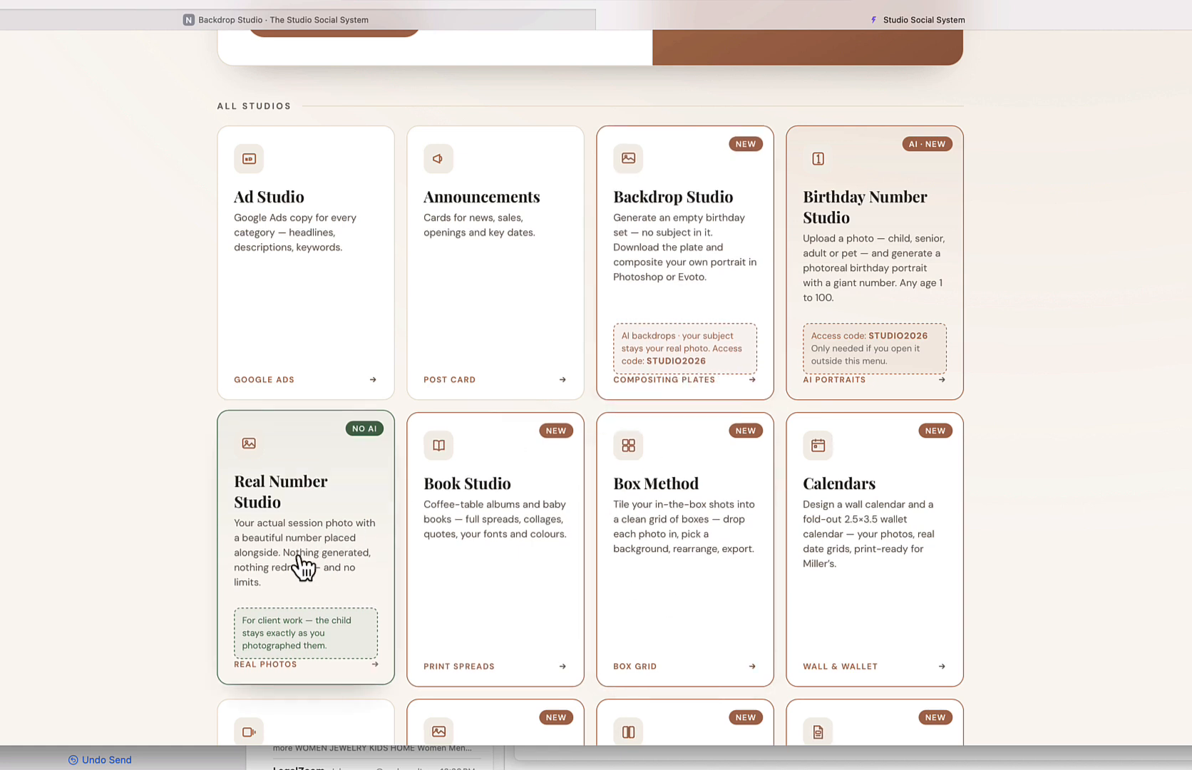
# Step: Open Real Number Studio and Backdrop Studio from the catalogue, and return to the Backdrop Studio page that was already open
pyautogui.click(300, 644)
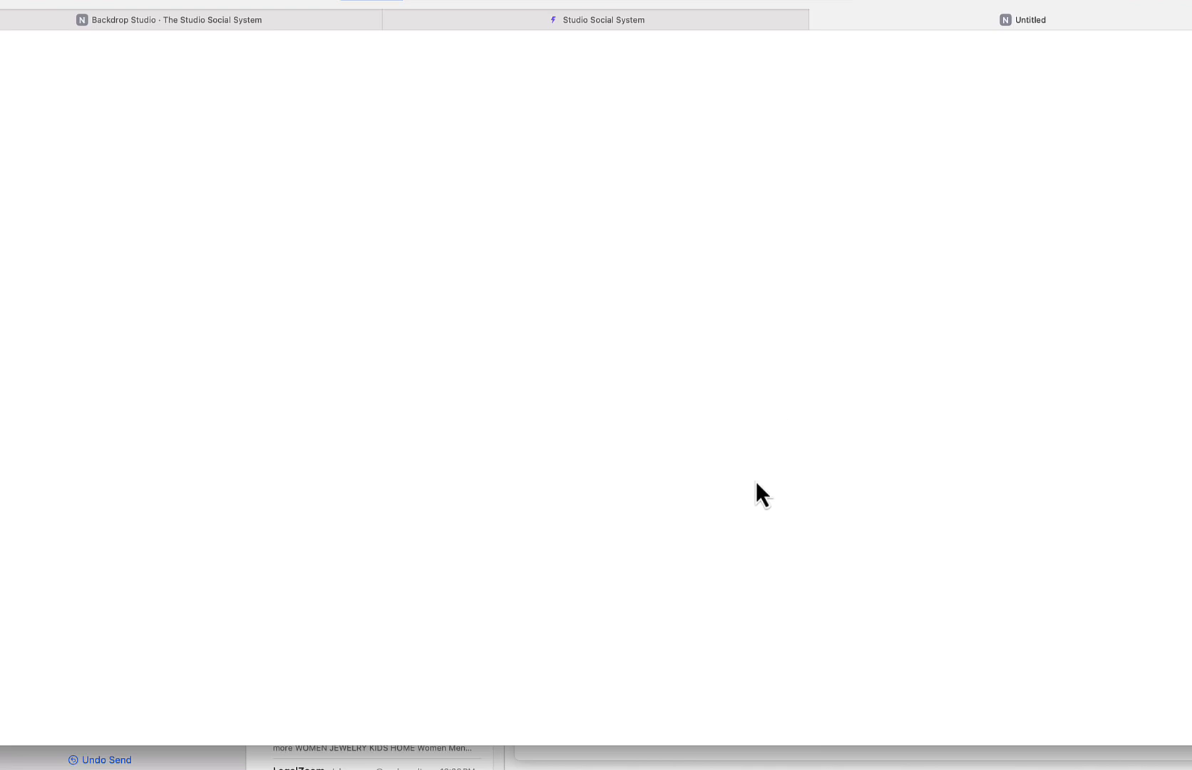
pyautogui.click(646, 24)
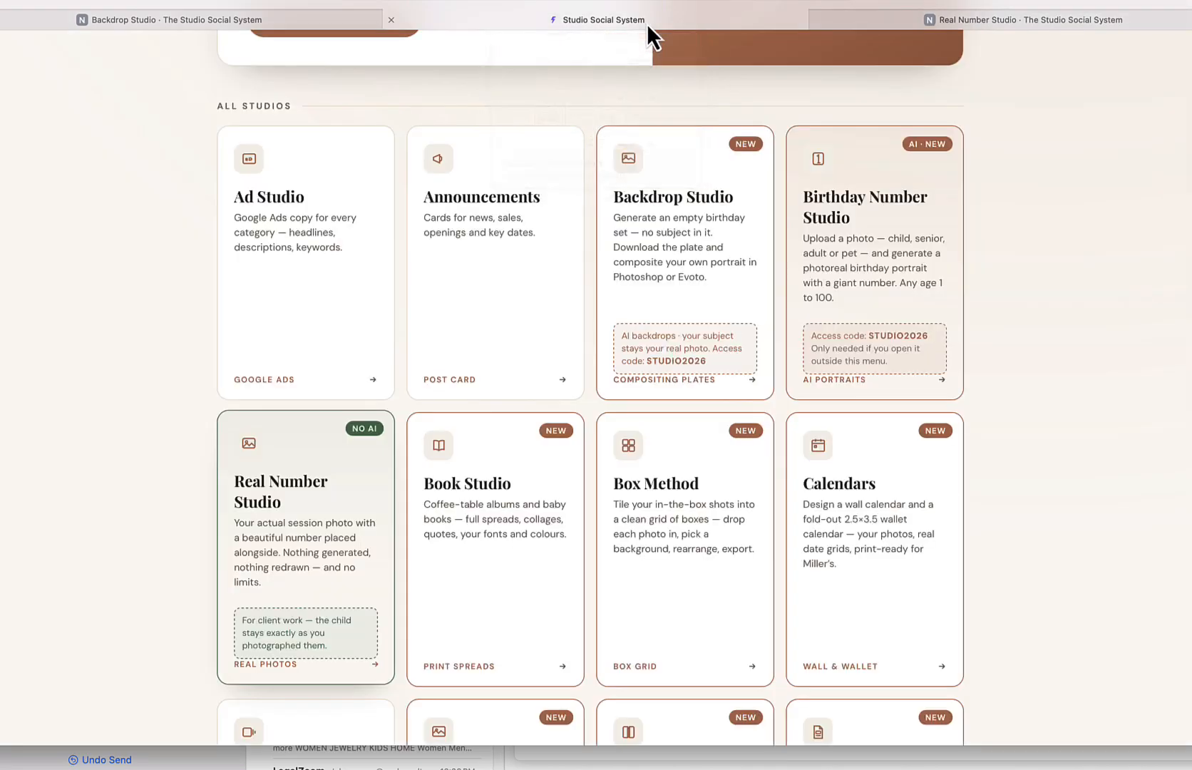
pyautogui.click(650, 360)
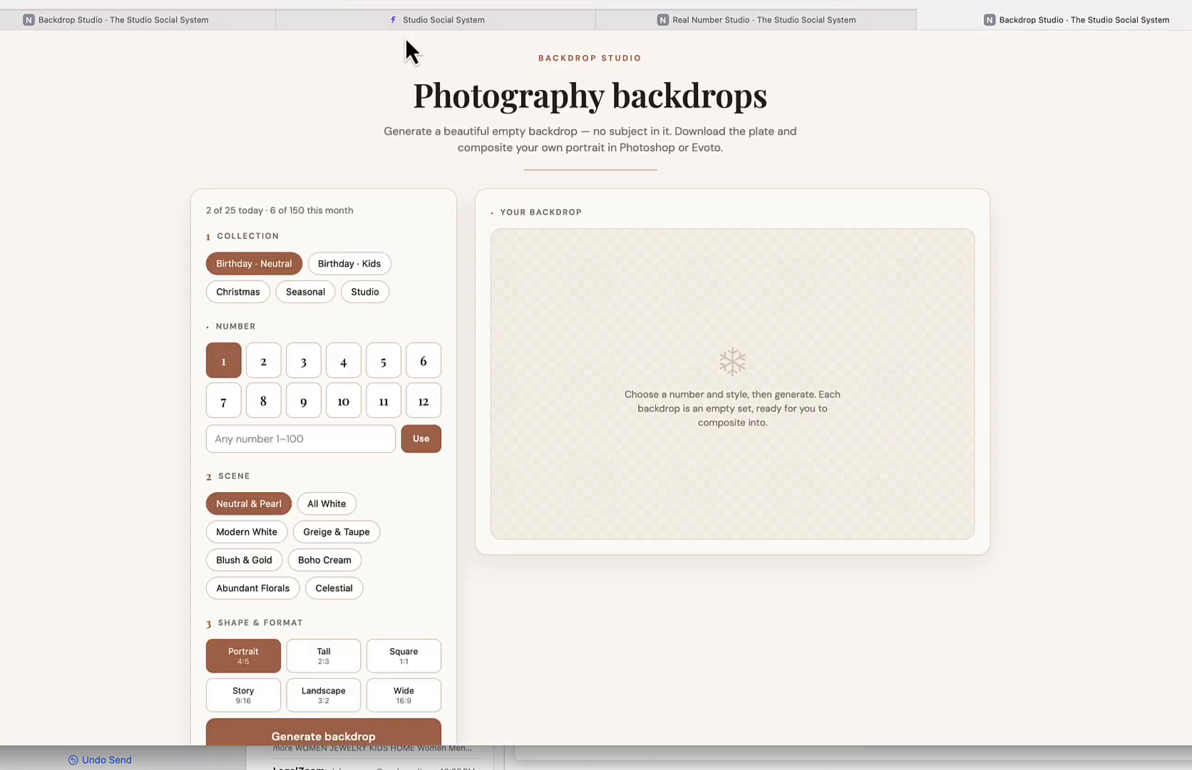
pyautogui.click(229, 22)
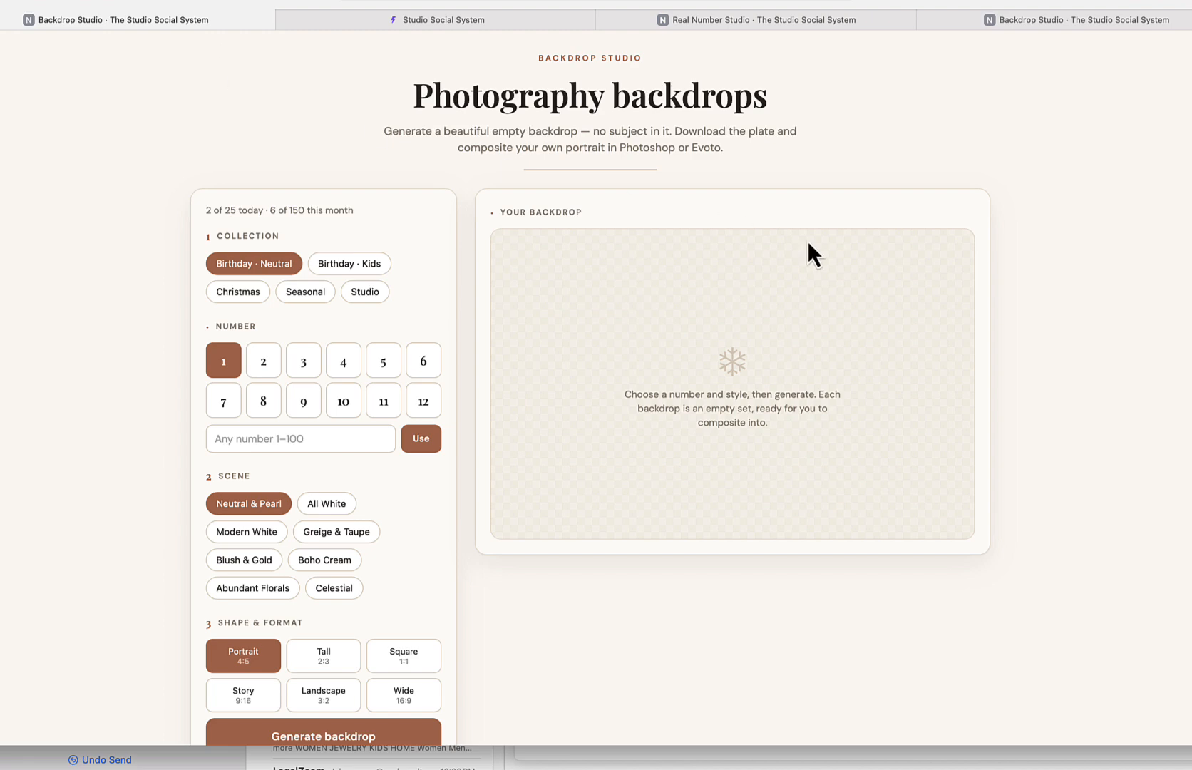
# Step: Switch to Photoshop, bring the photo _D5A0502.jpg fully into view, and select its subject
pyautogui.click(548, 731)
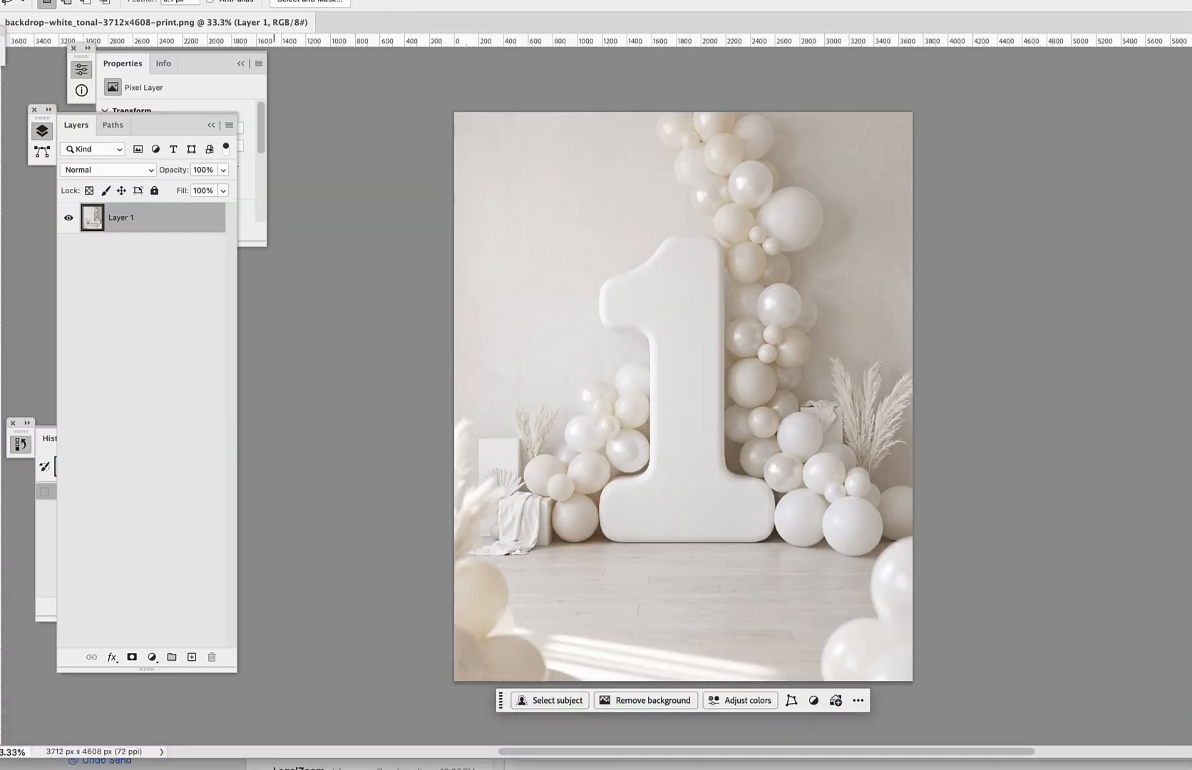
pyautogui.click(445, 0)
pyautogui.click(511, 563)
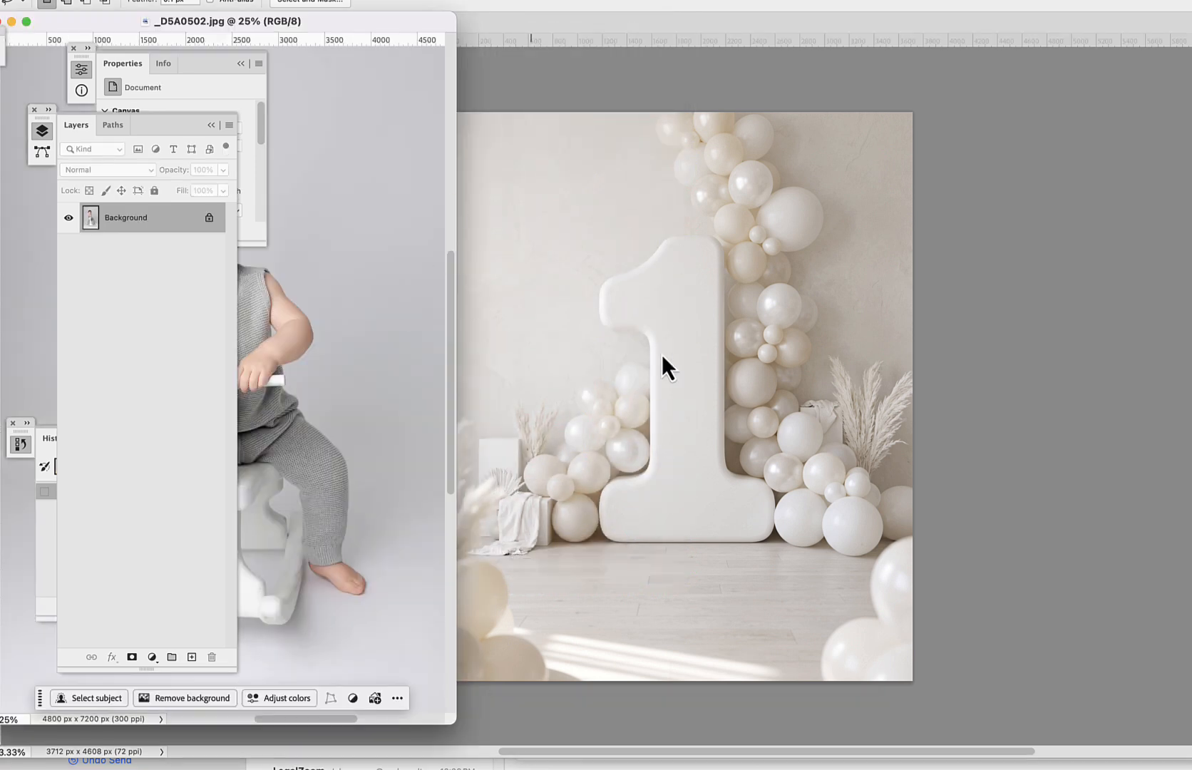
pyautogui.moveTo(315, 19); pyautogui.dragTo(551, 71)
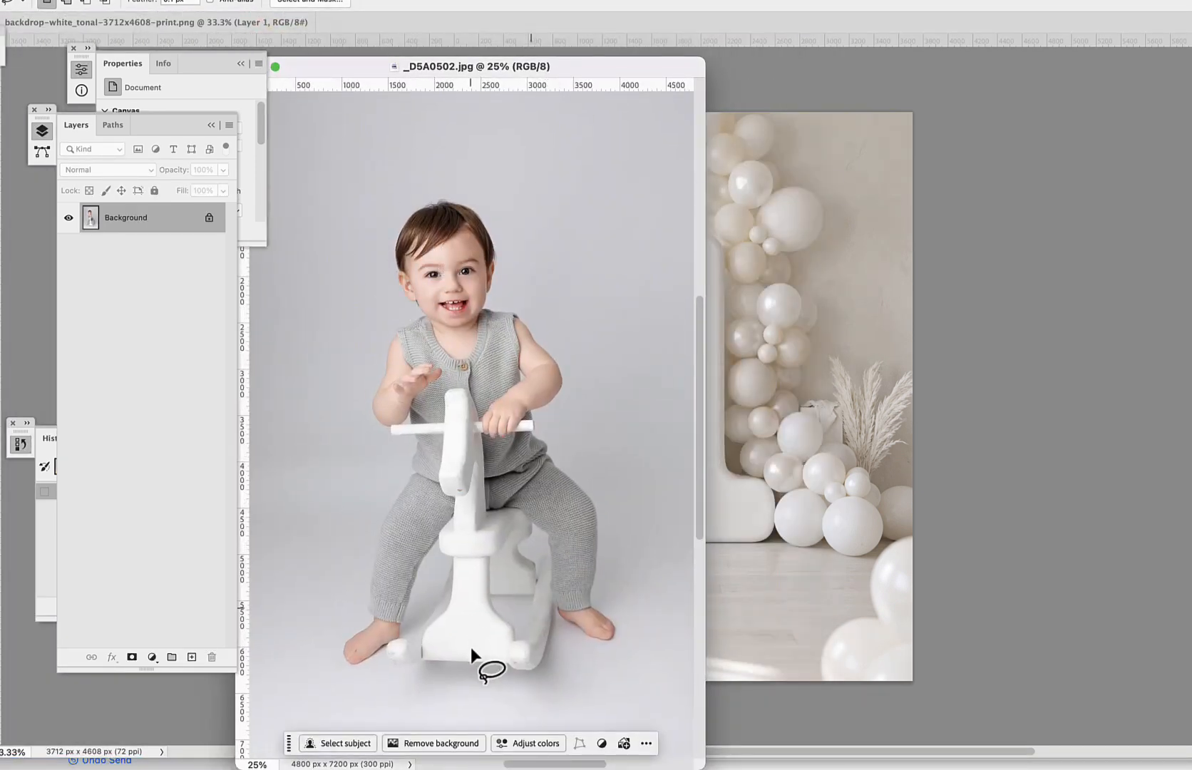
pyautogui.click(353, 747)
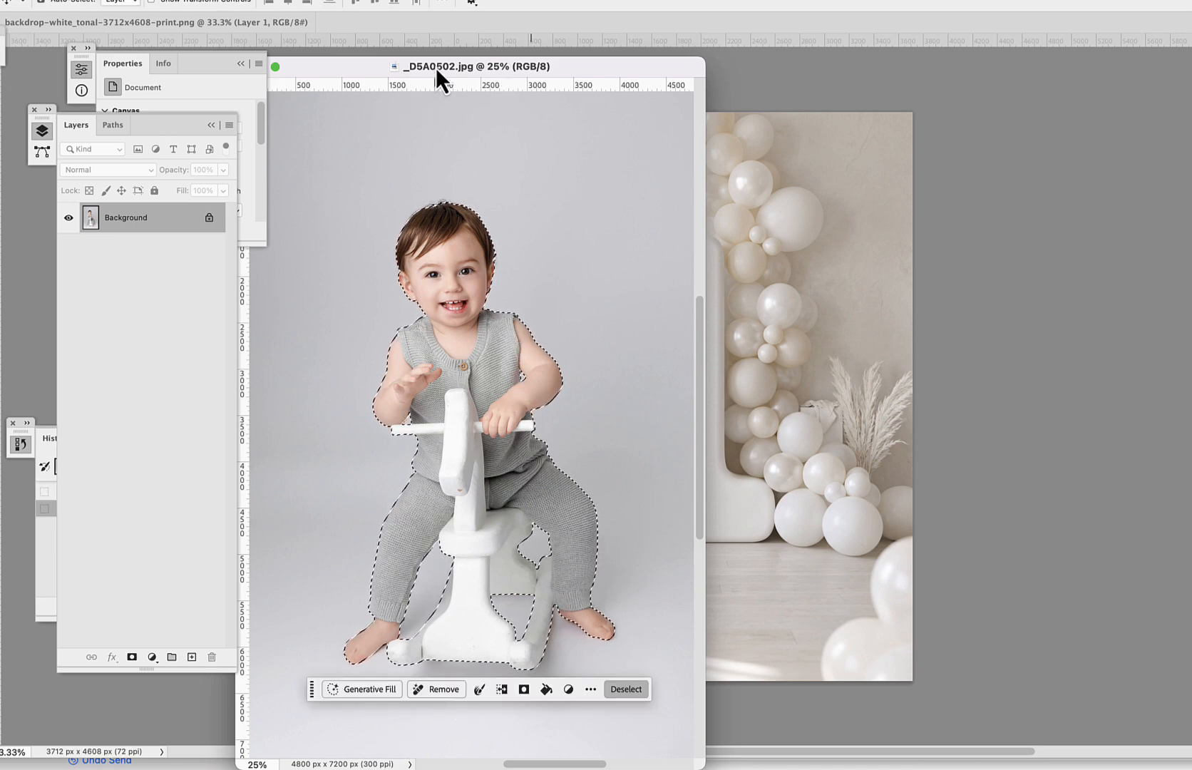
# Step: Arrange the photo window beside the balloon backdrop and copy the selected toddler on the rocking toy into the backdrop document
pyautogui.moveTo(435, 67); pyautogui.dragTo(263, 50)
pyautogui.click(237, 71)
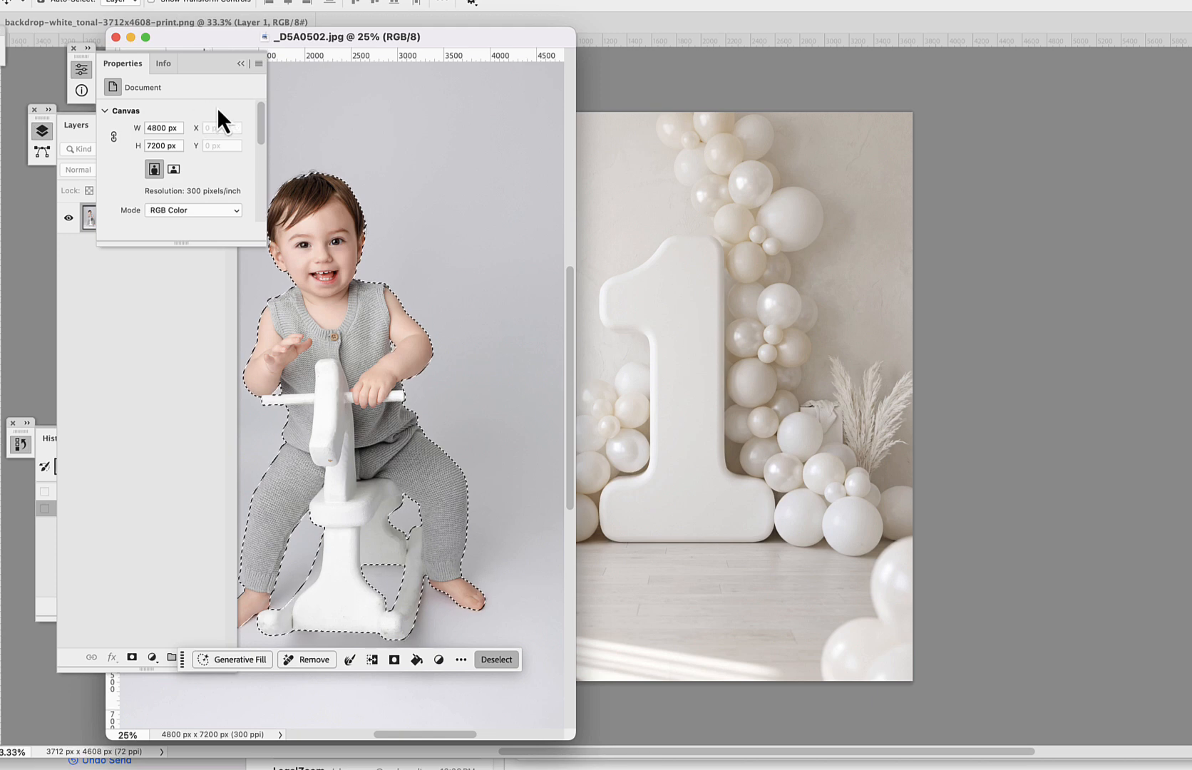
pyautogui.click(242, 64)
pyautogui.click(211, 125)
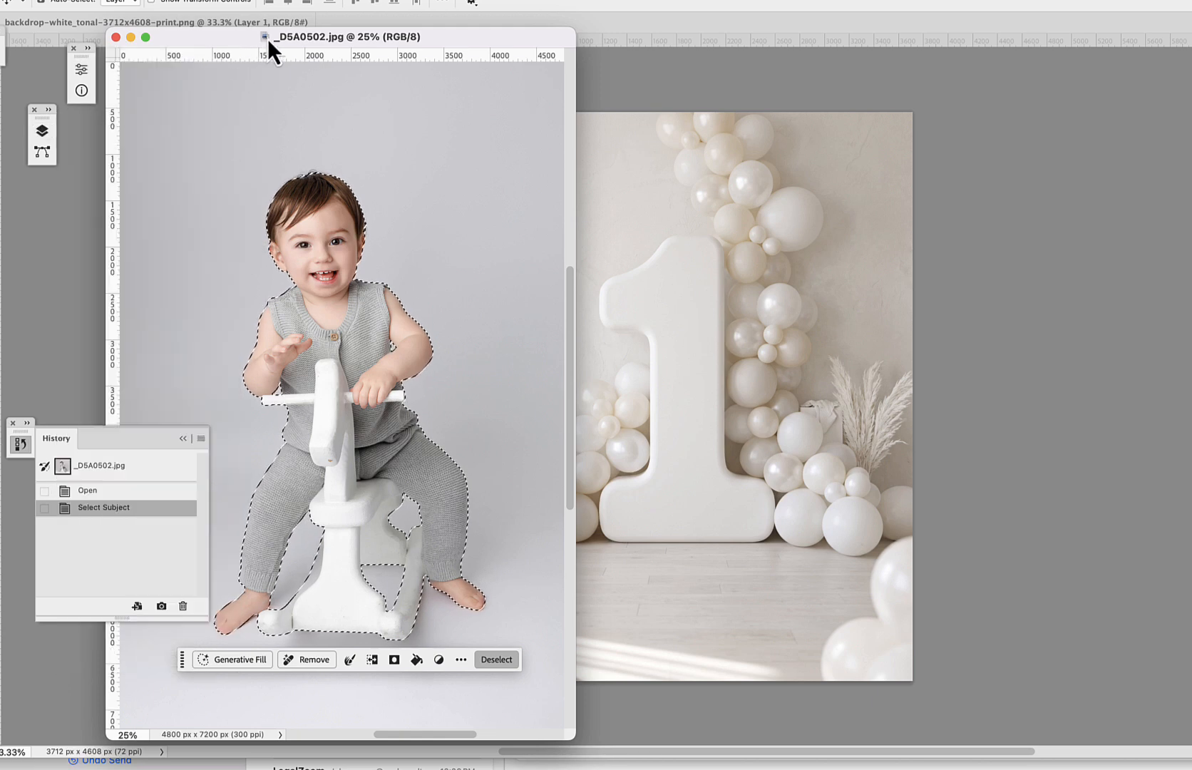
pyautogui.moveTo(255, 39); pyautogui.dragTo(204, 40)
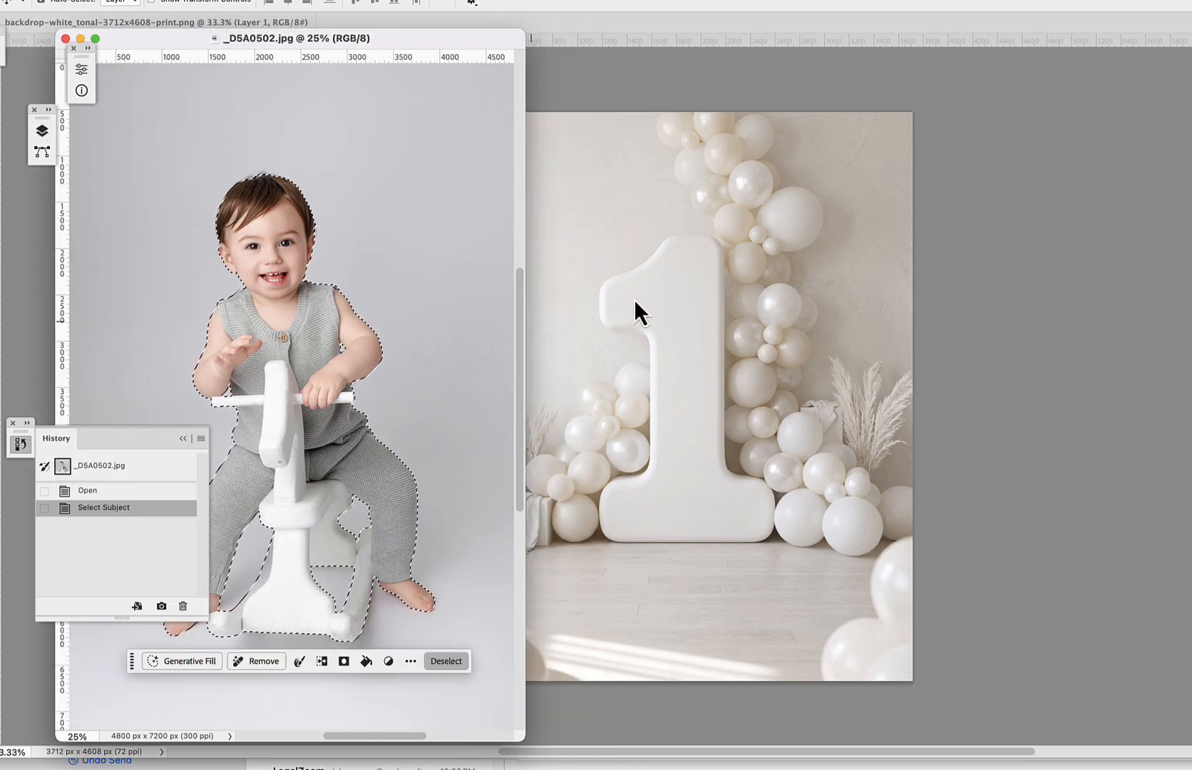
pyautogui.moveTo(267, 283); pyautogui.dragTo(670, 332)
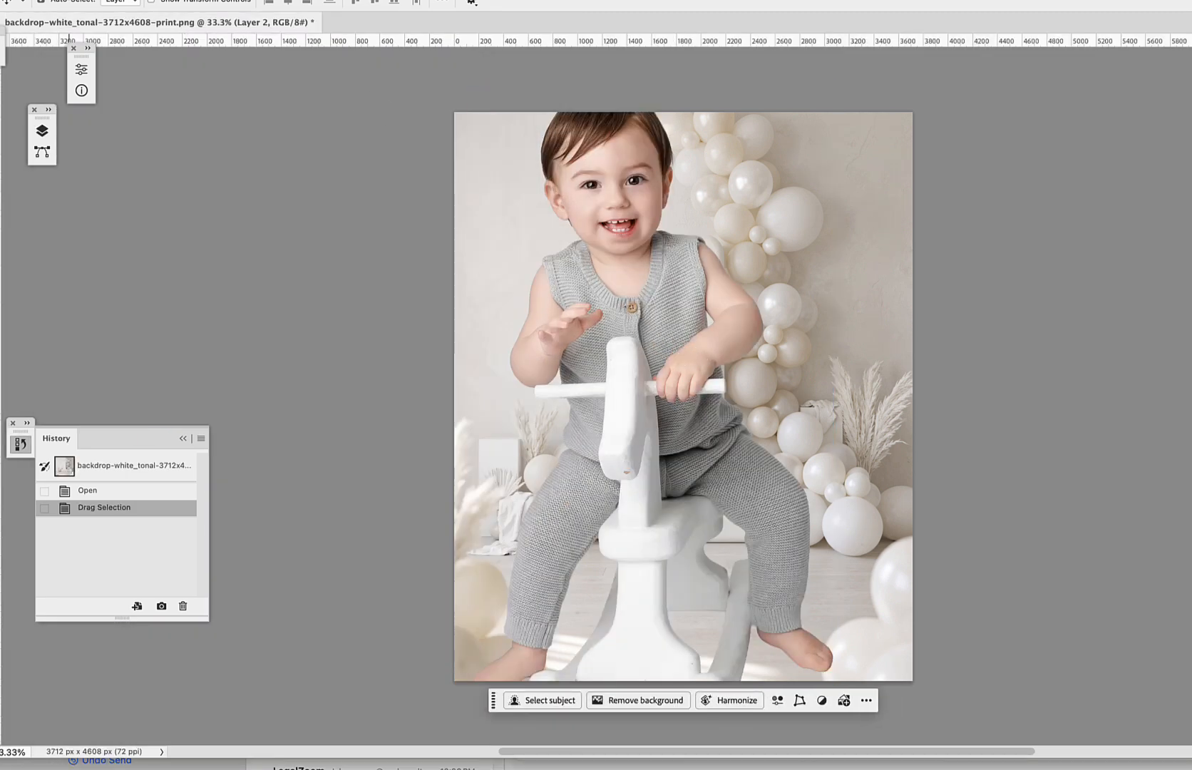
# Step: Scale the toddler layer down to about 42% on the floor before the large number 1 and harmonize it with the backdrop
pyautogui.click(125, 1)
pyautogui.moveTo(214, 317)
pyautogui.click(351, 337)
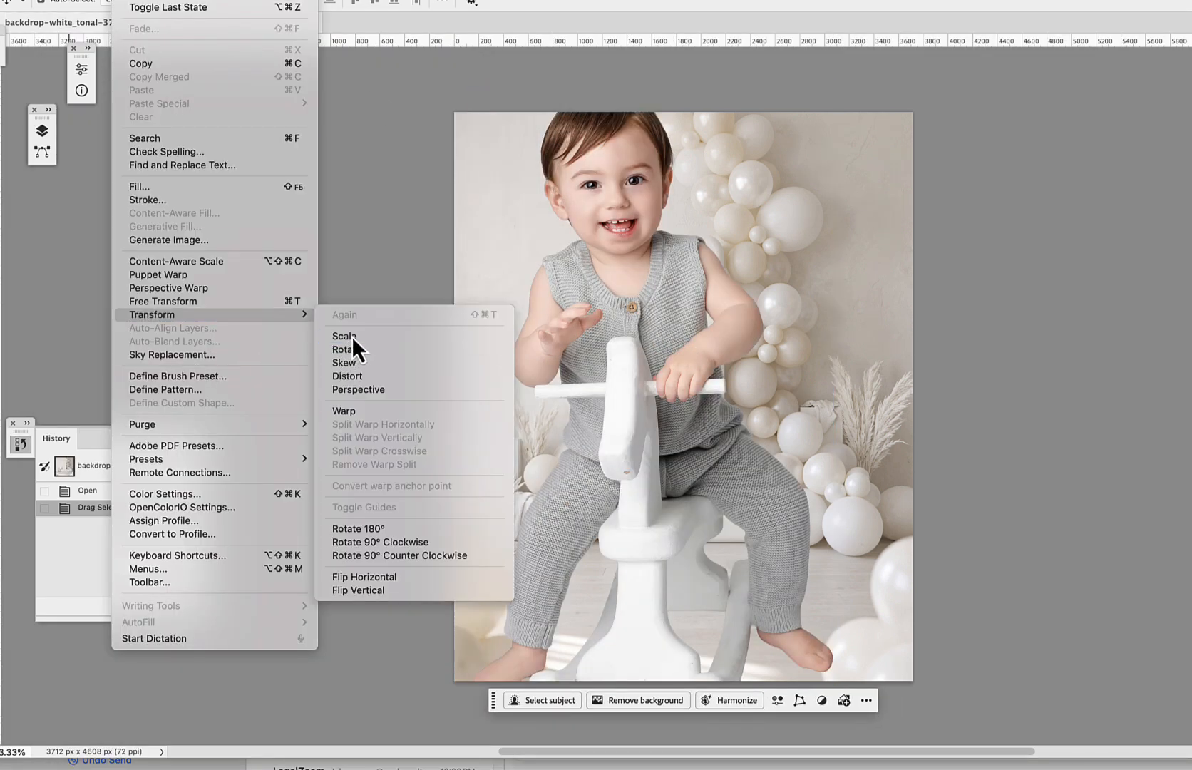
pyautogui.moveTo(656, 82); pyautogui.dragTo(657, 412)
pyautogui.moveTo(630, 495); pyautogui.dragTo(599, 422)
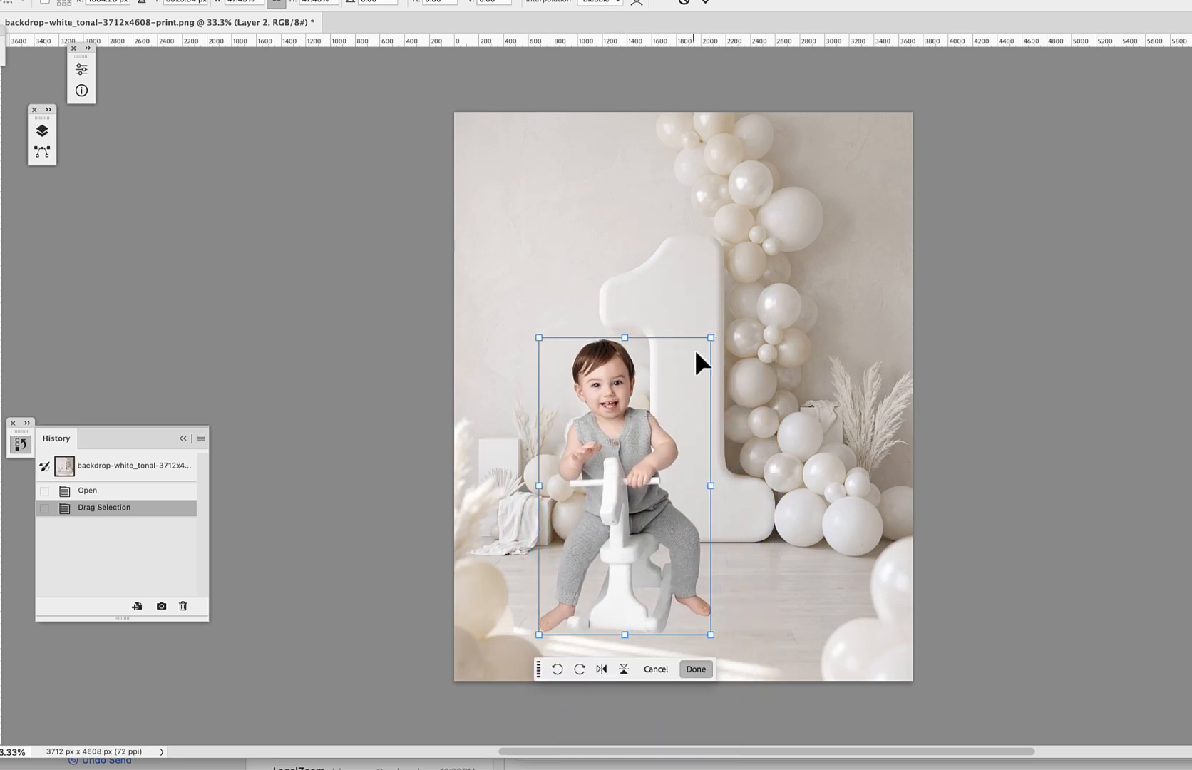
pyautogui.moveTo(709, 338); pyautogui.dragTo(670, 399)
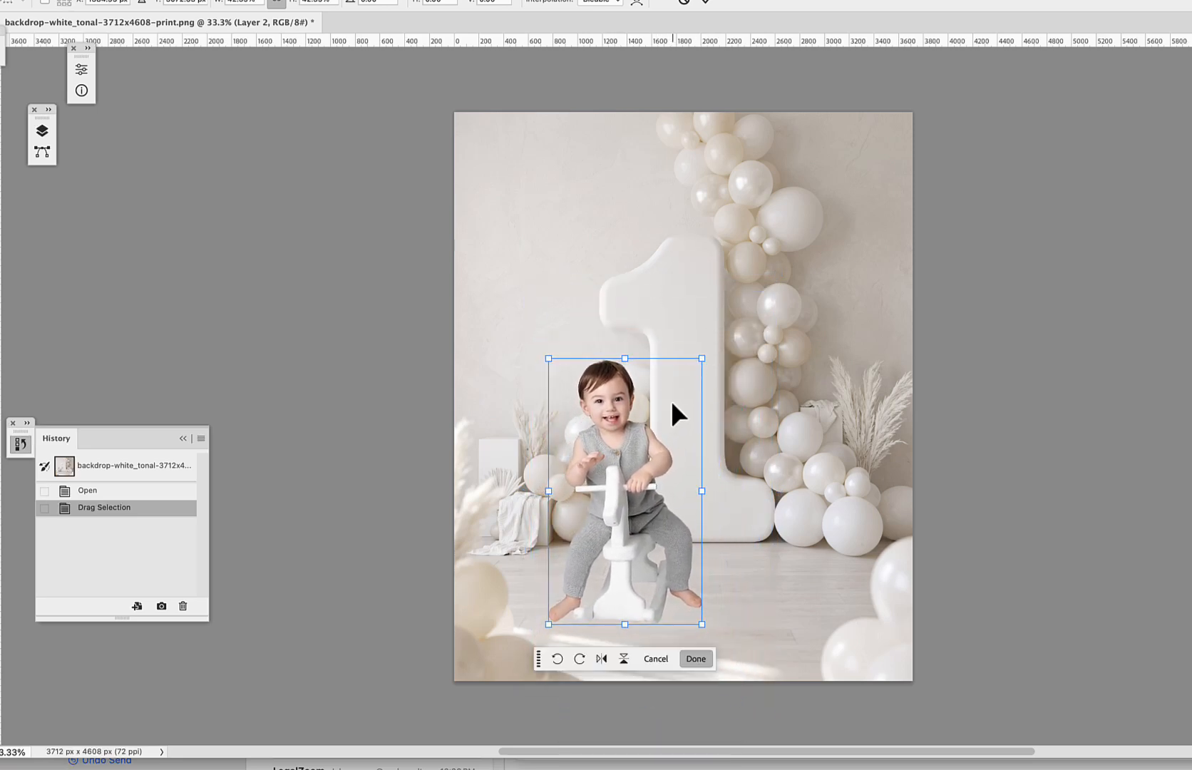
pyautogui.press('Return')
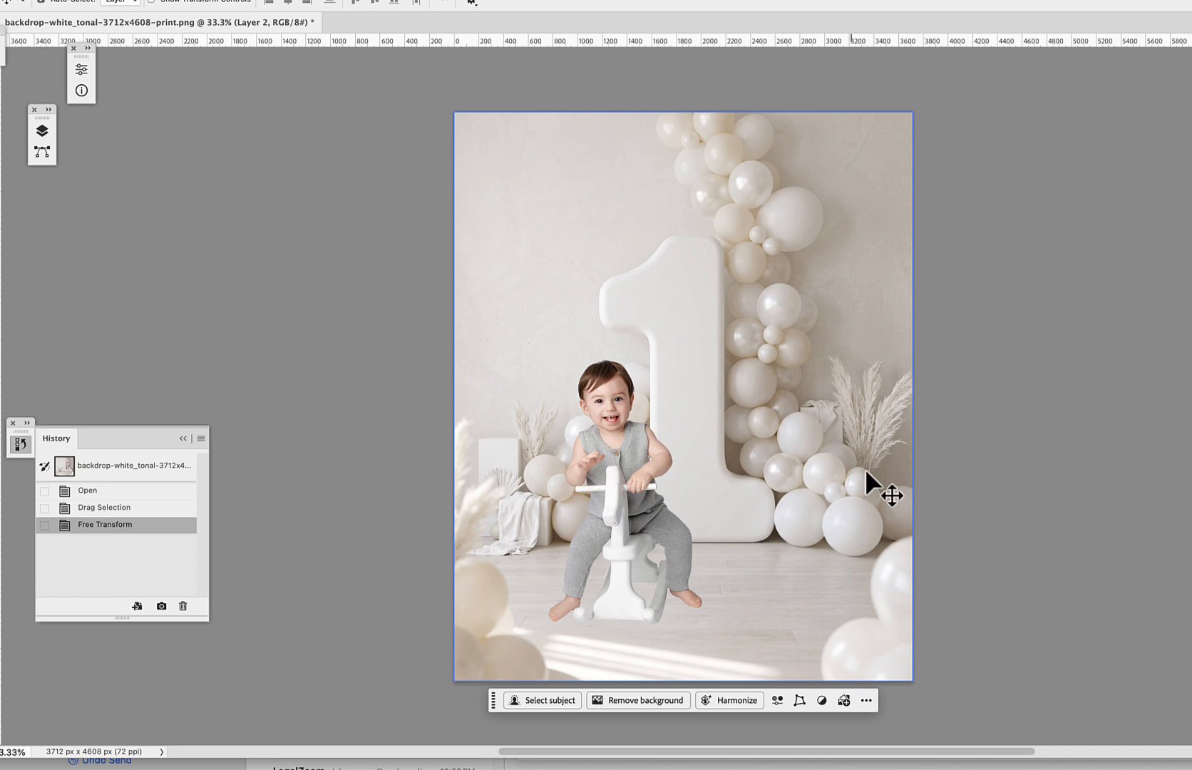
pyautogui.click(736, 695)
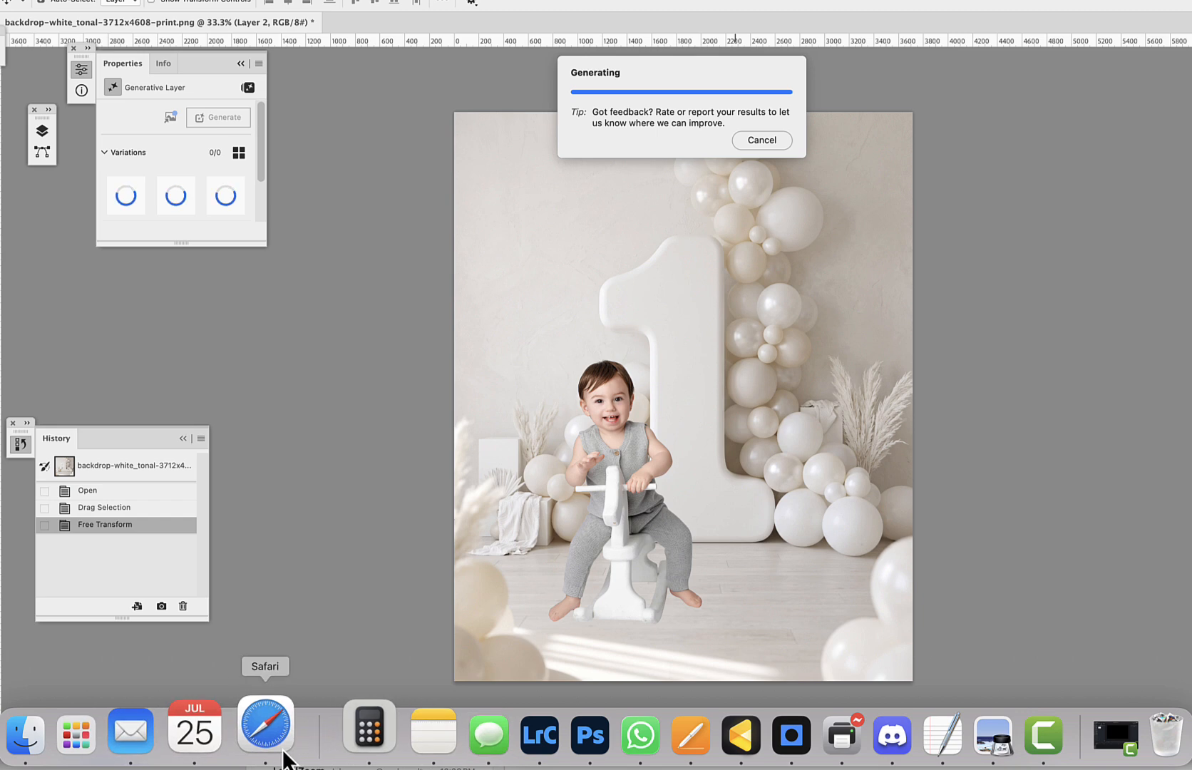
# Step: Switch to Backdrop Studio in Safari and review the scenes of the Christmas, Seasonal, Studio and Birthday · Neutral collections
pyautogui.click(282, 755)
pyautogui.scroll(-4, 385, 292)
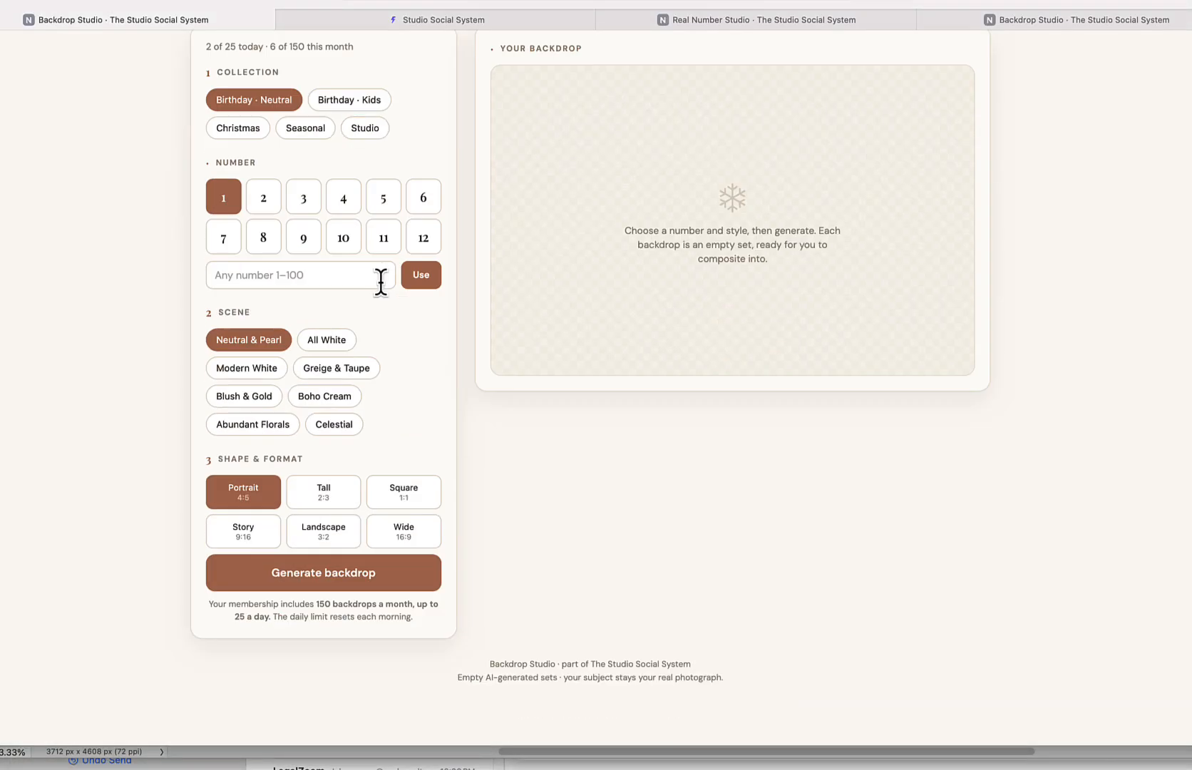
pyautogui.click(237, 149)
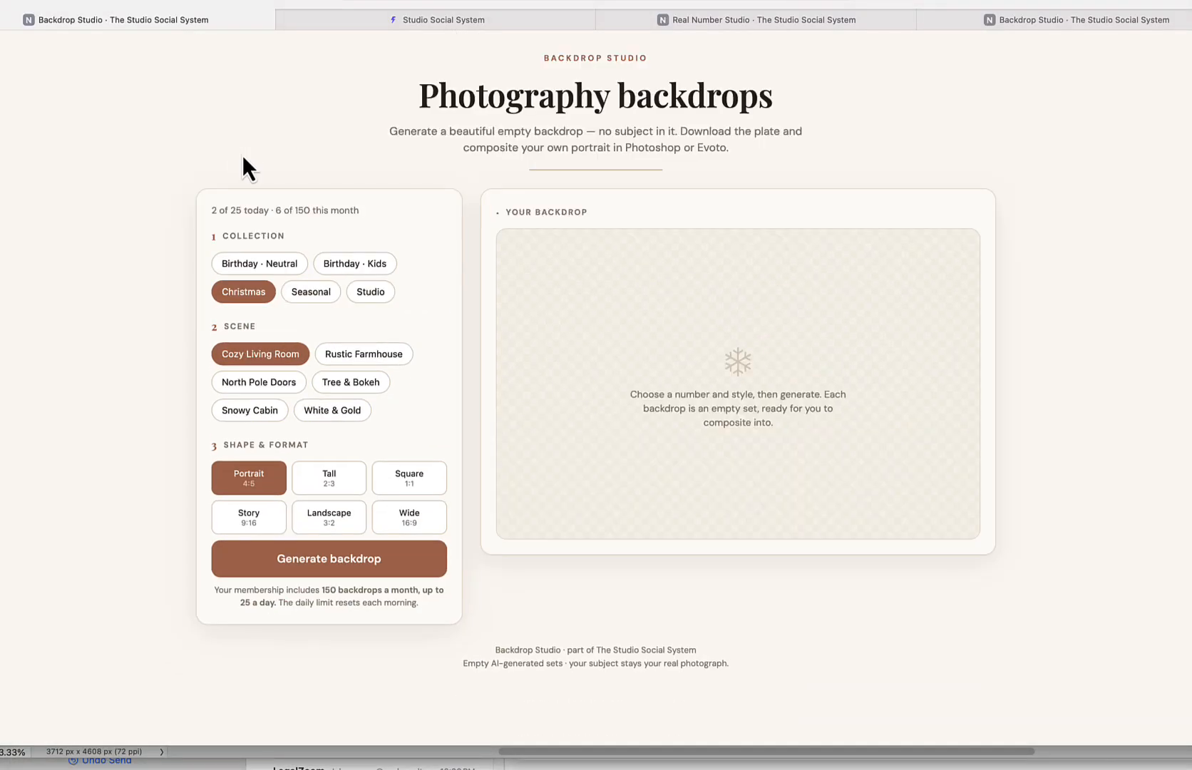
pyautogui.click(314, 292)
pyautogui.click(360, 297)
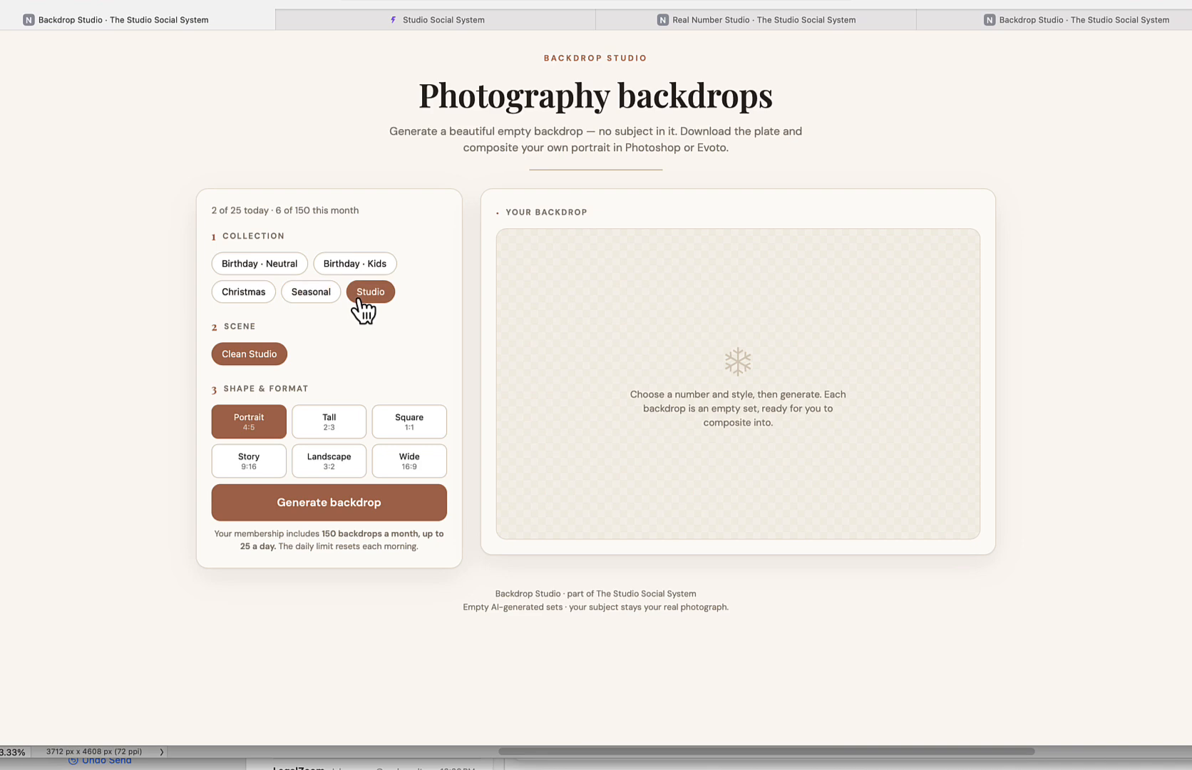
pyautogui.click(289, 265)
pyautogui.scroll(-3, 303, 262)
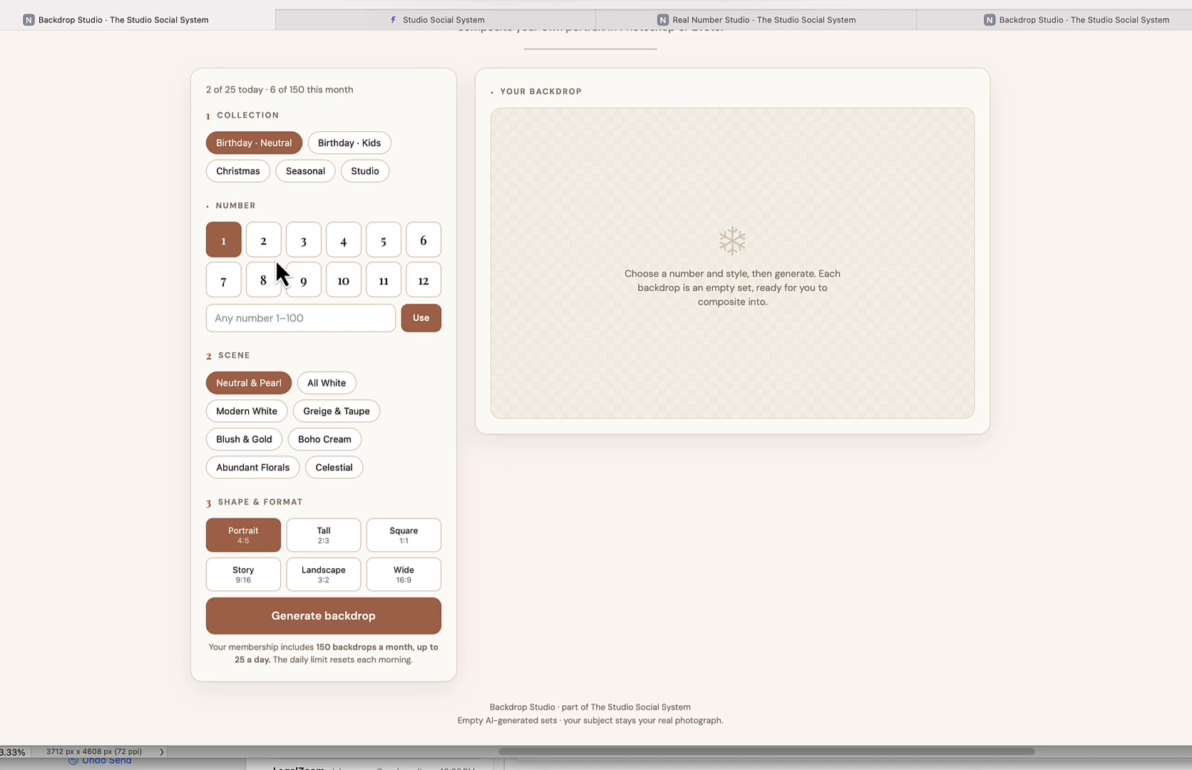
# Step: Generate a Portrait 4:5 backdrop with number 4 and the Princess scene from the Birthday · Kids collection
pyautogui.click(340, 251)
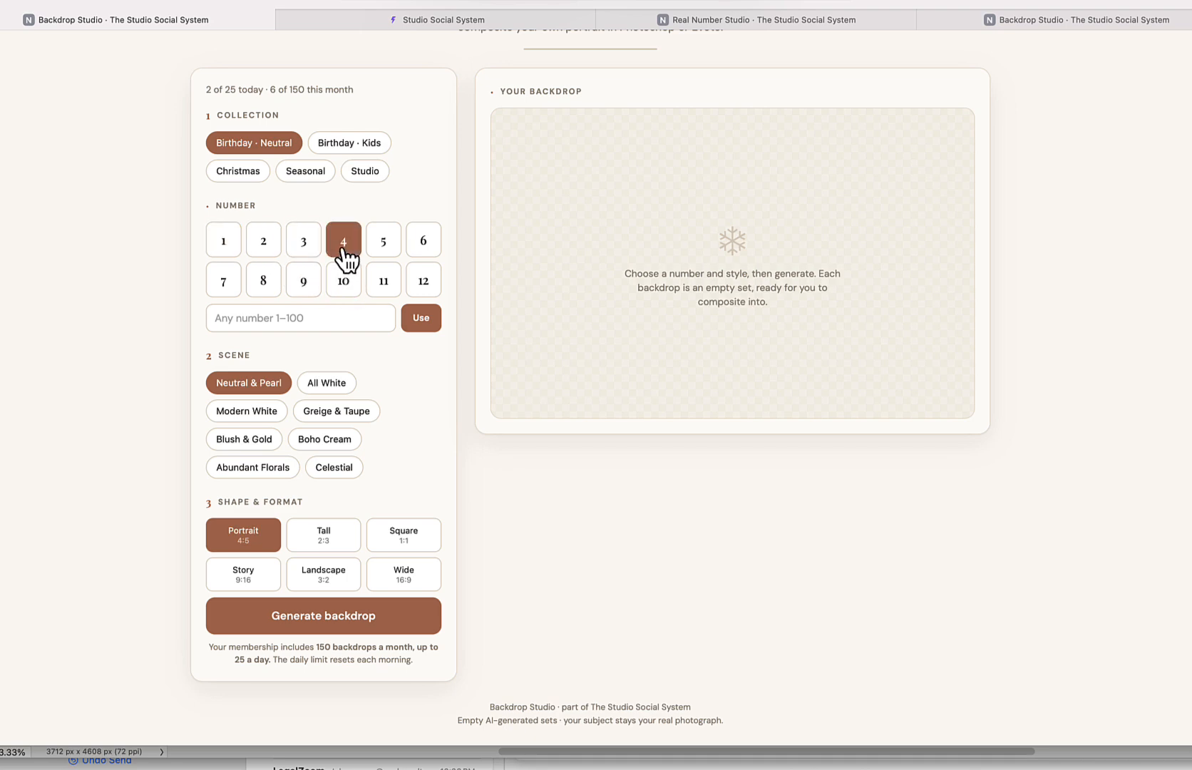
pyautogui.click(350, 144)
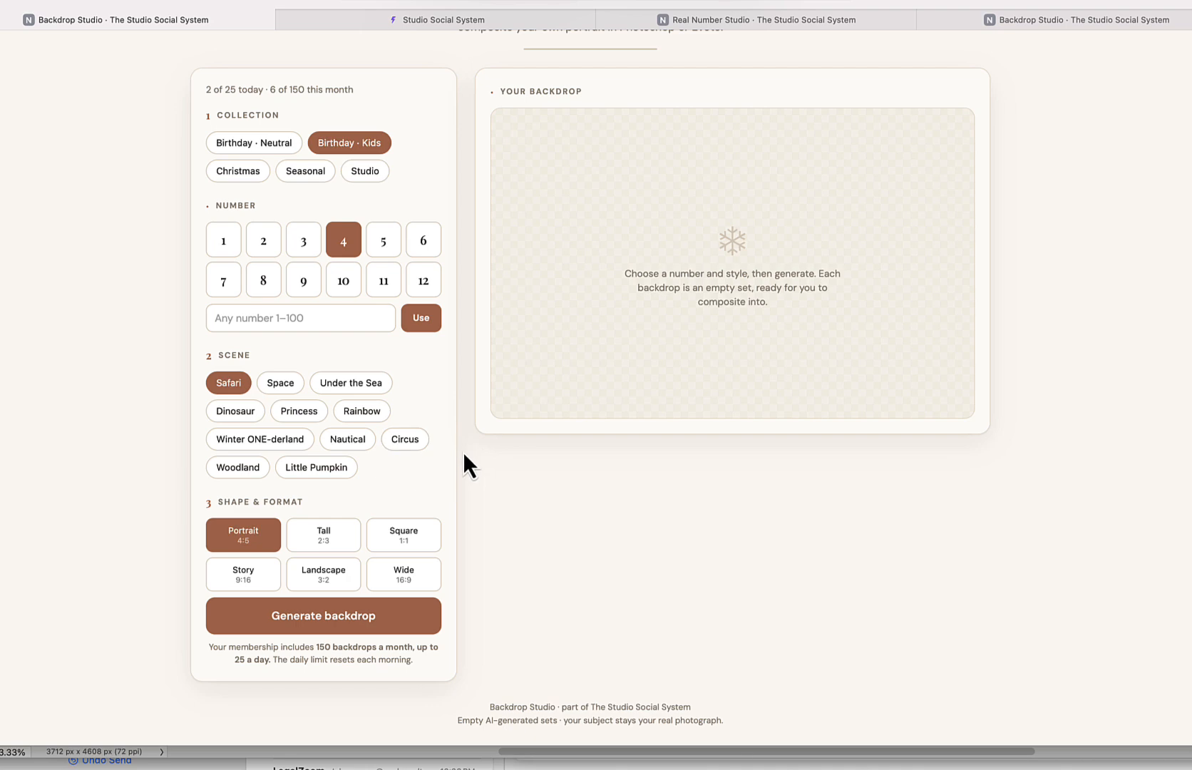
pyautogui.click(321, 417)
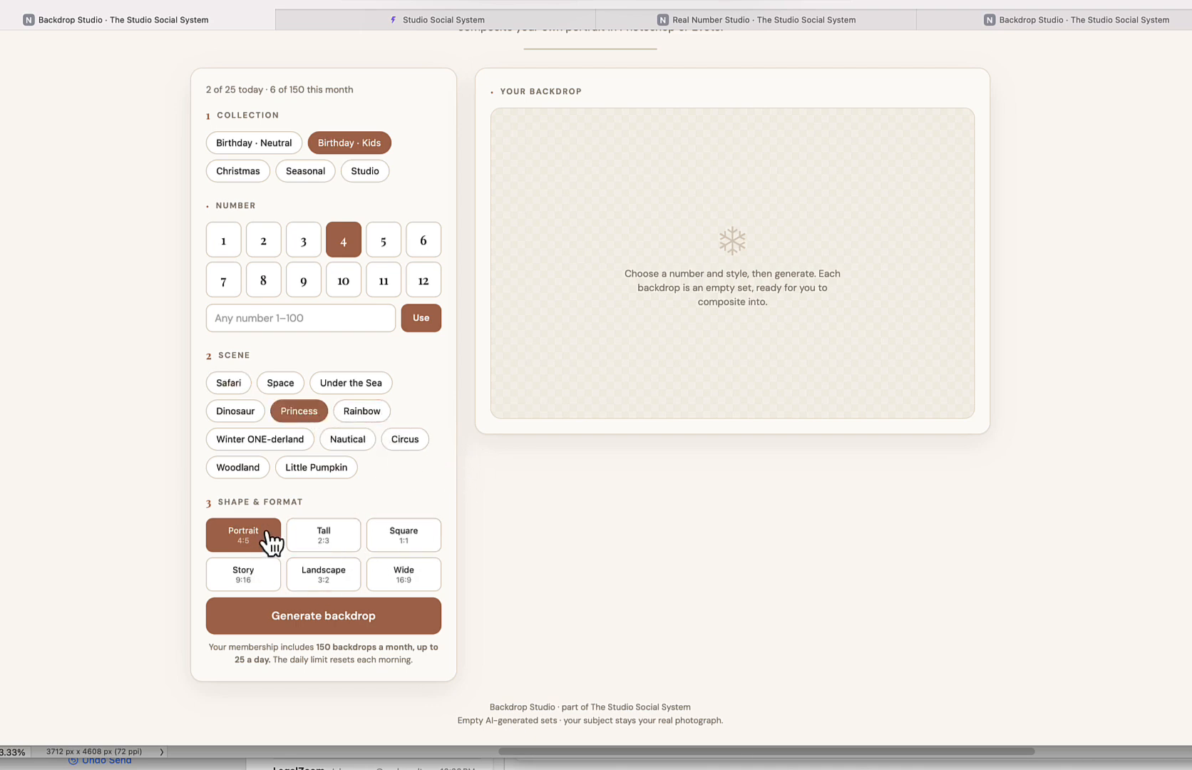
pyautogui.click(349, 619)
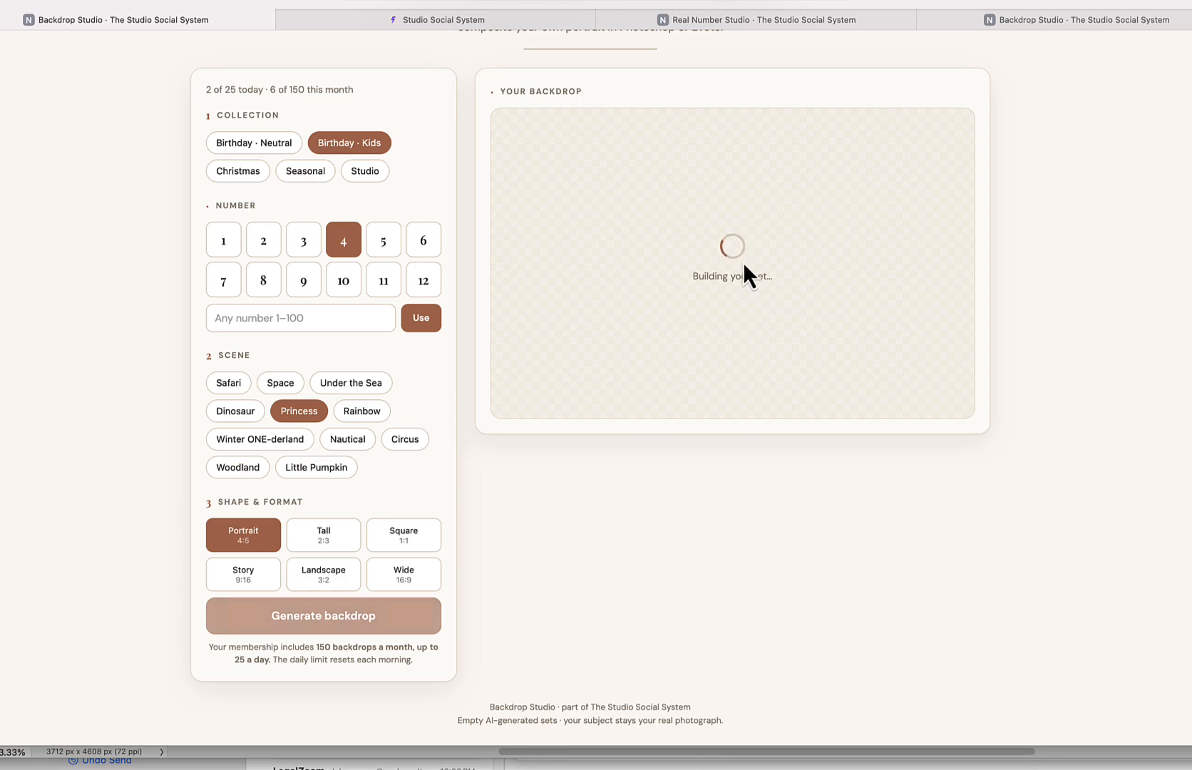
# Step: Switch to Photoshop, compare the harmonized variations of the toddler composite, and select the third one
pyautogui.click(549, 748)
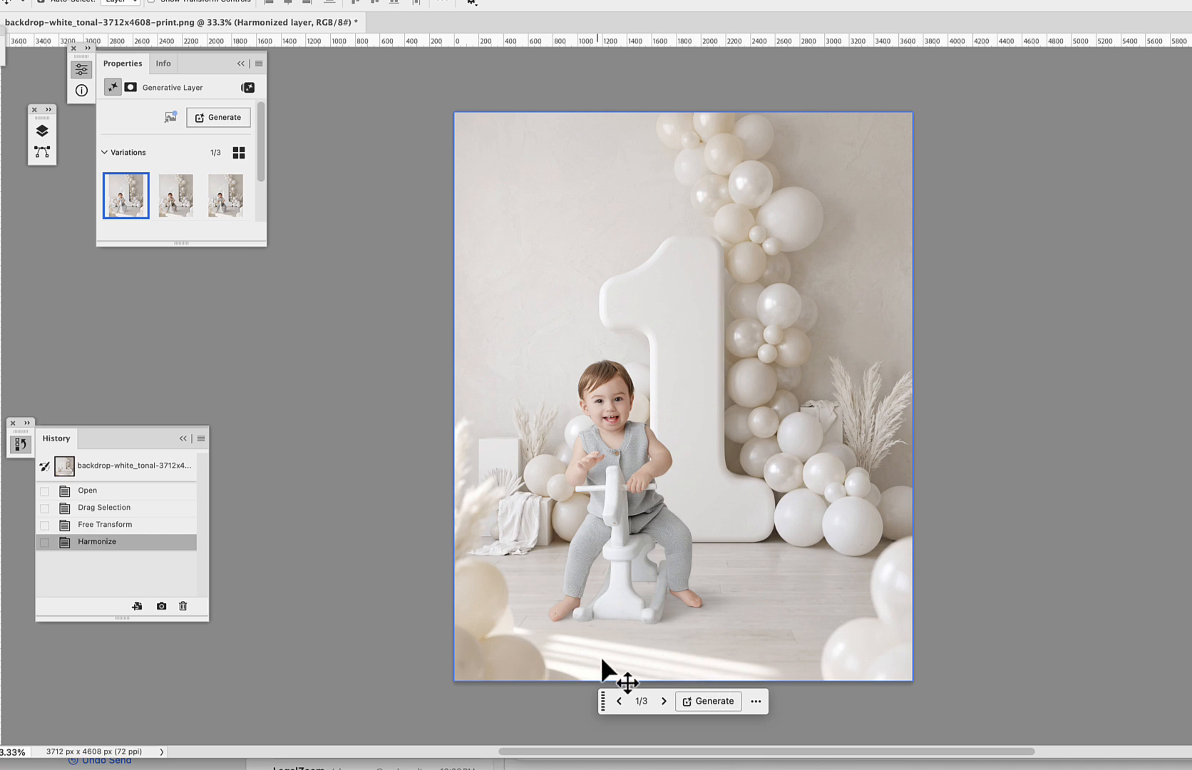
pyautogui.click(662, 702)
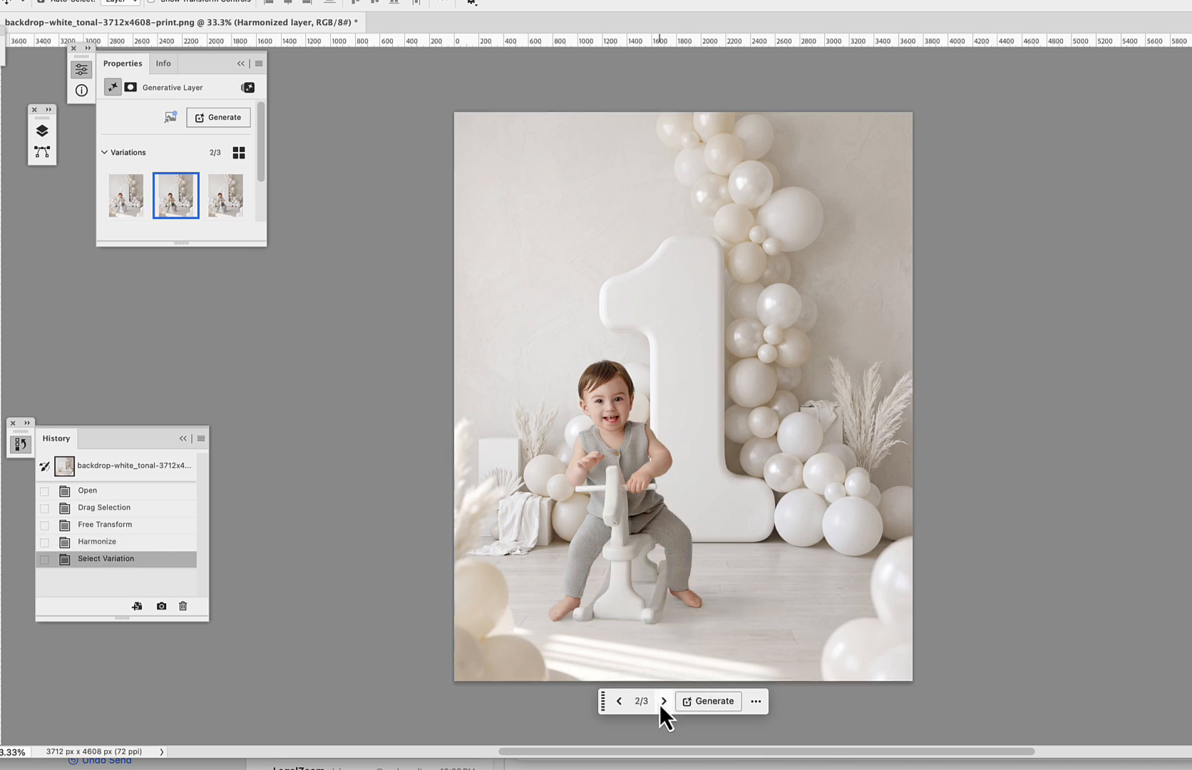
pyautogui.click(662, 702)
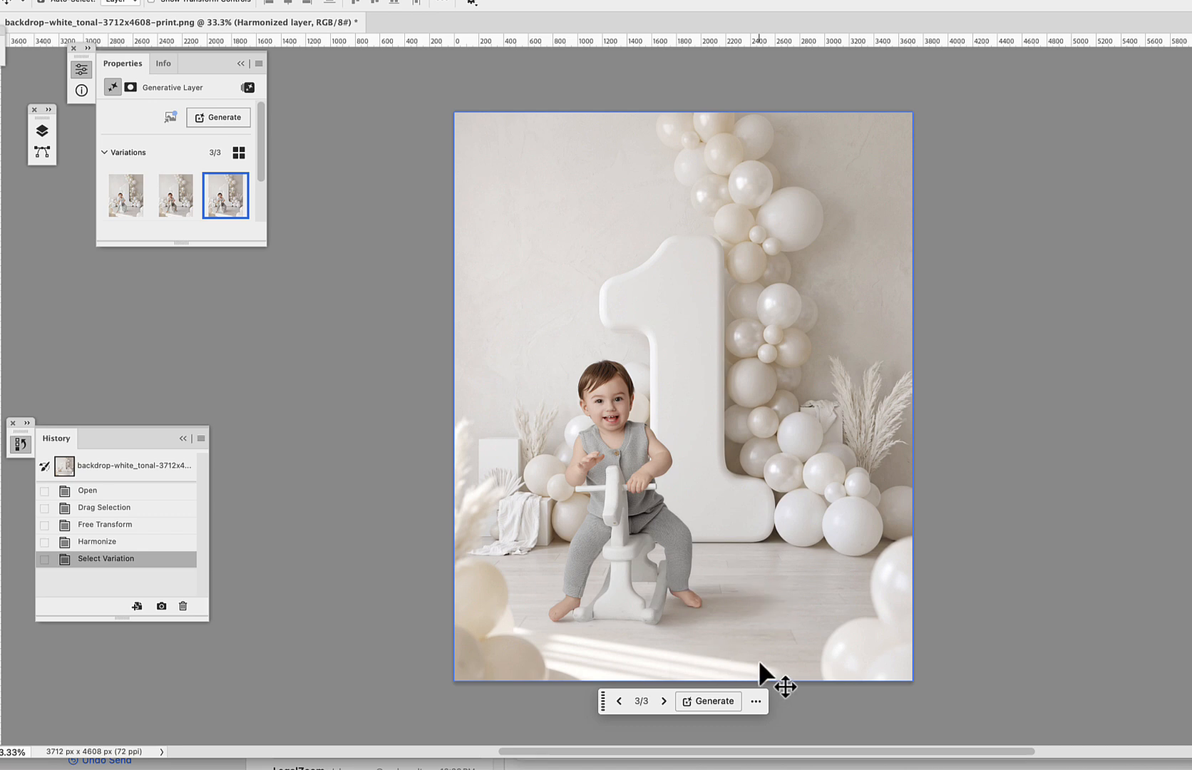
# Step: Merge the visible layers and save the toddler composite as a large-file-size PNG in Downloads, adding "s" before the file name
pyautogui.click(203, 0)
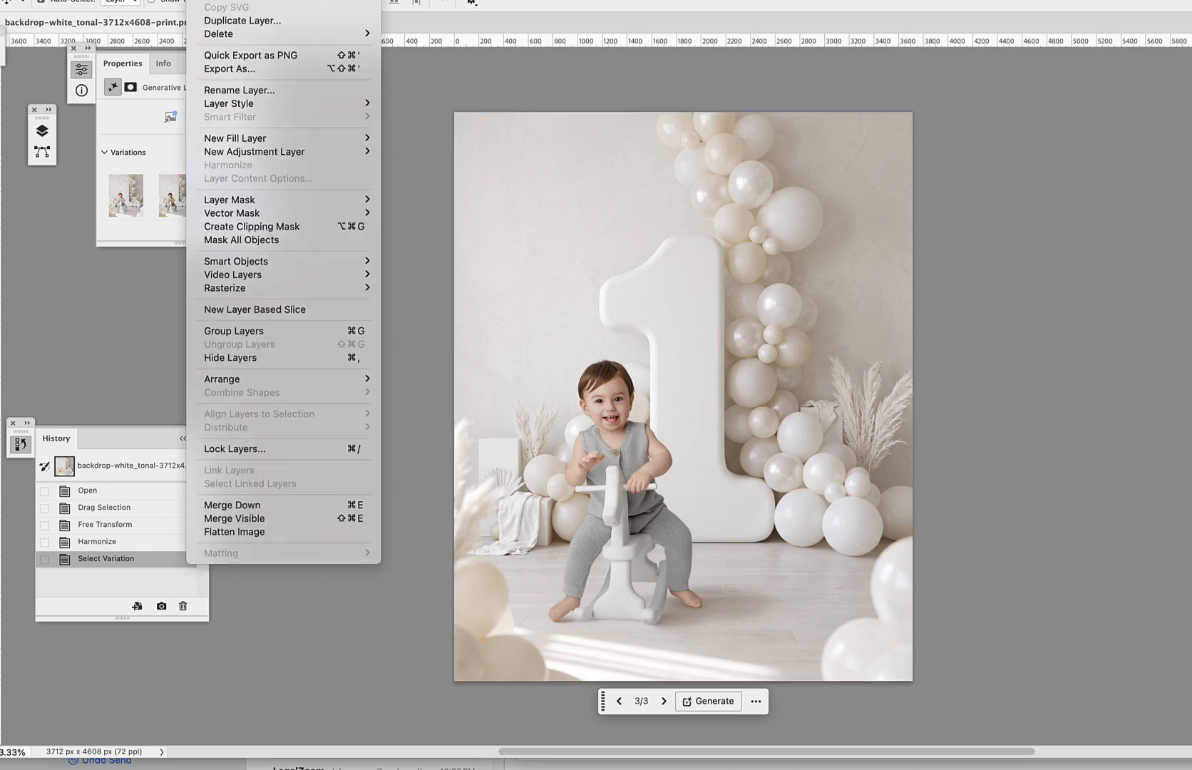
pyautogui.click(273, 521)
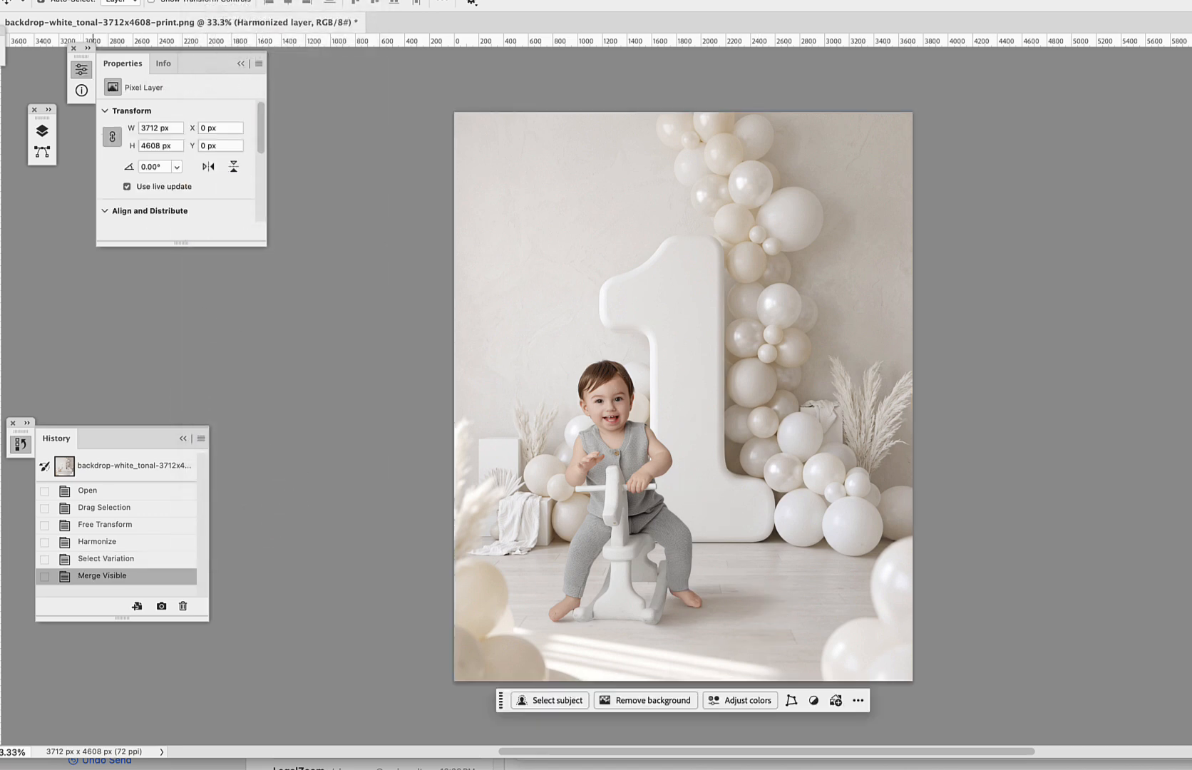
pyautogui.click(106, 0)
pyautogui.click(325, 122)
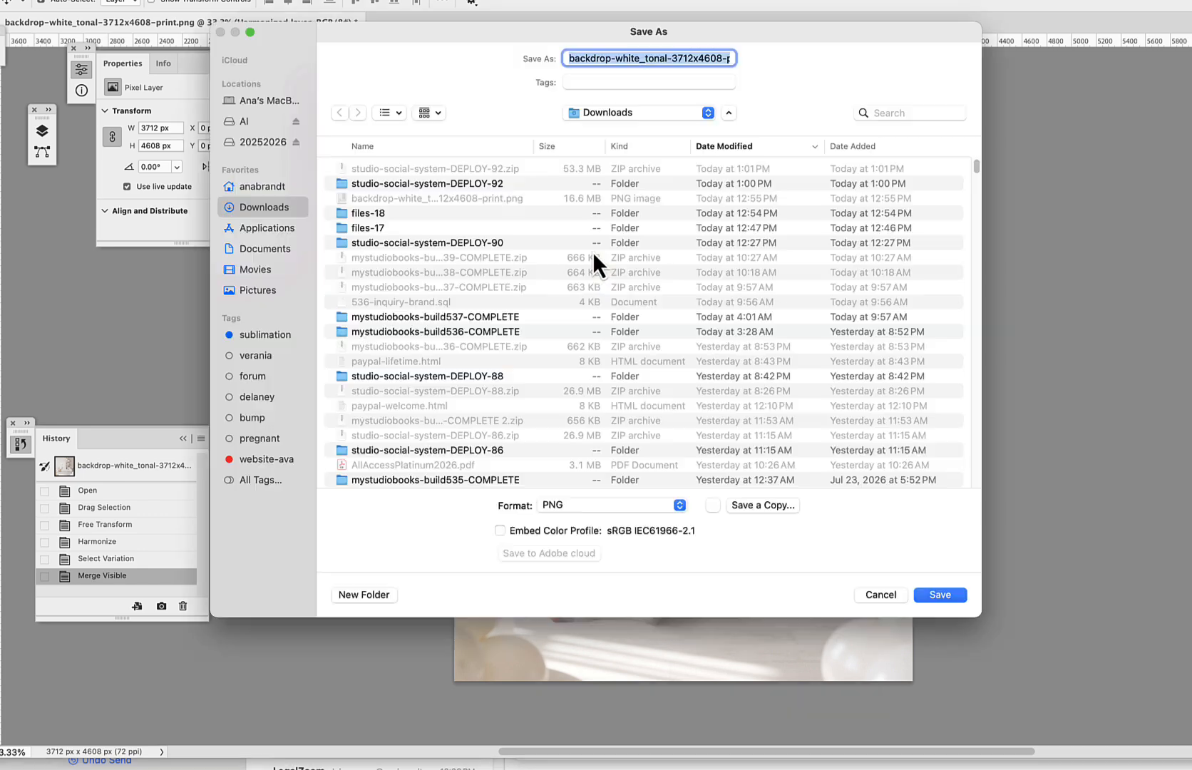
pyautogui.press('Left')
pyautogui.write('s')
pyautogui.press('Return')
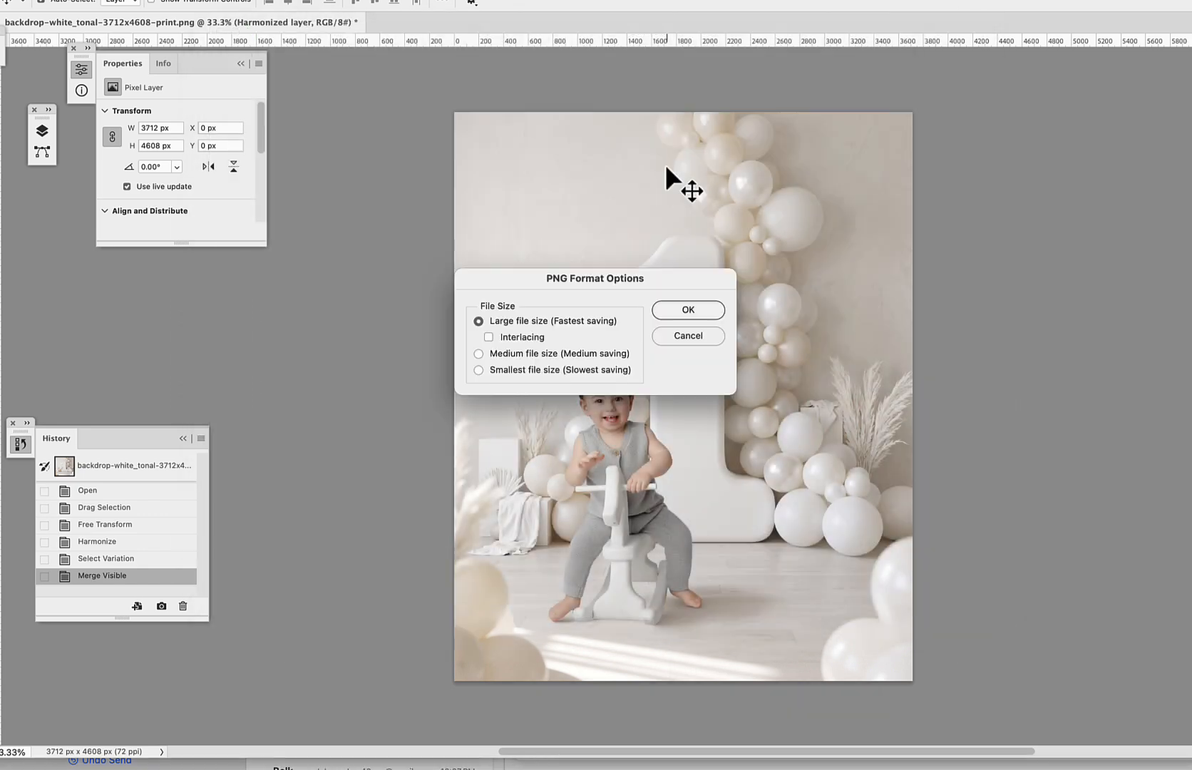
pyautogui.press('Return')
# Step: Switch to Backdrop Studio in Safari, upscale the number 4 Princess backdrop 2× for print, and read its compositing and usage notes
pyautogui.click(279, 740)
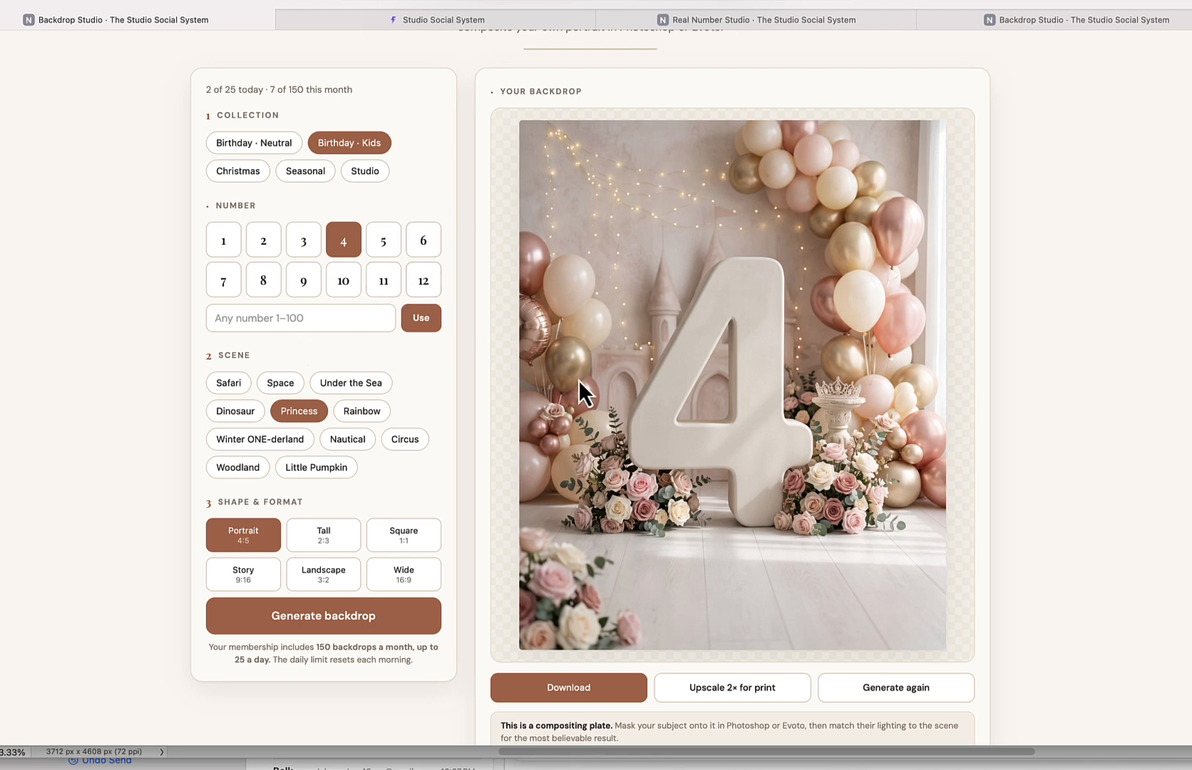
pyautogui.scroll(-1, 711, 423)
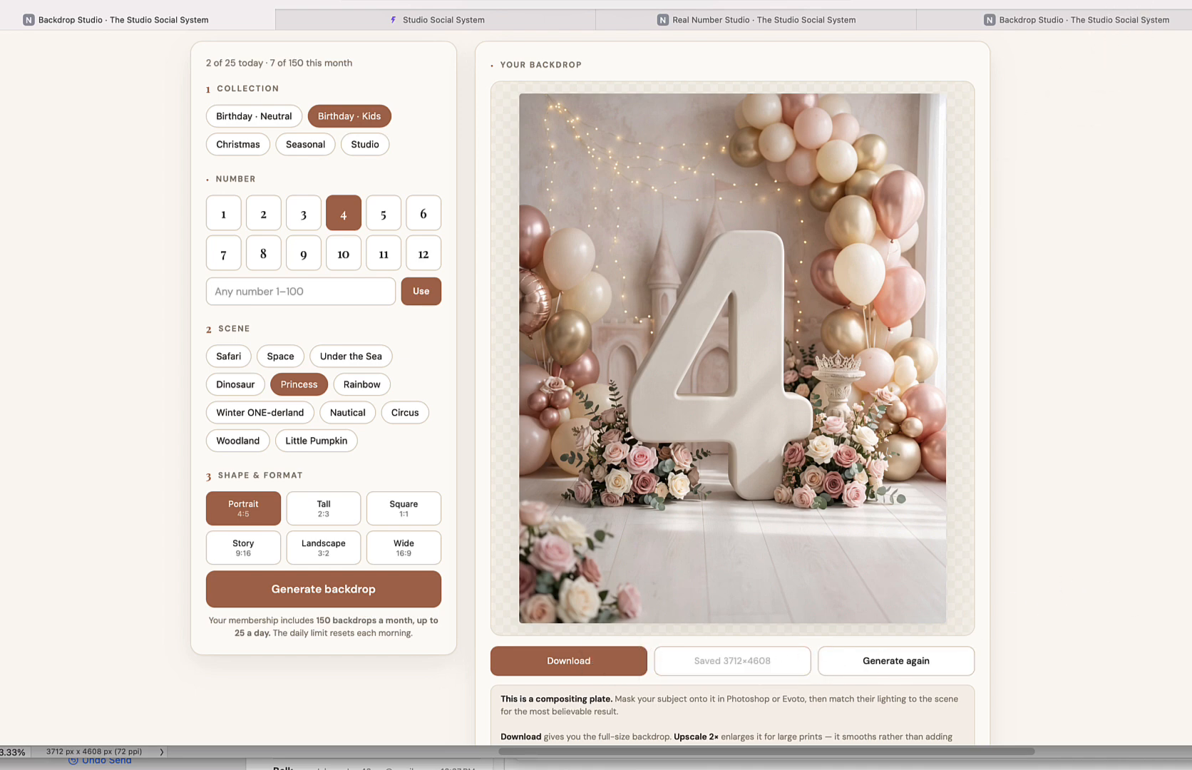
pyautogui.scroll(-3, 1059, 575)
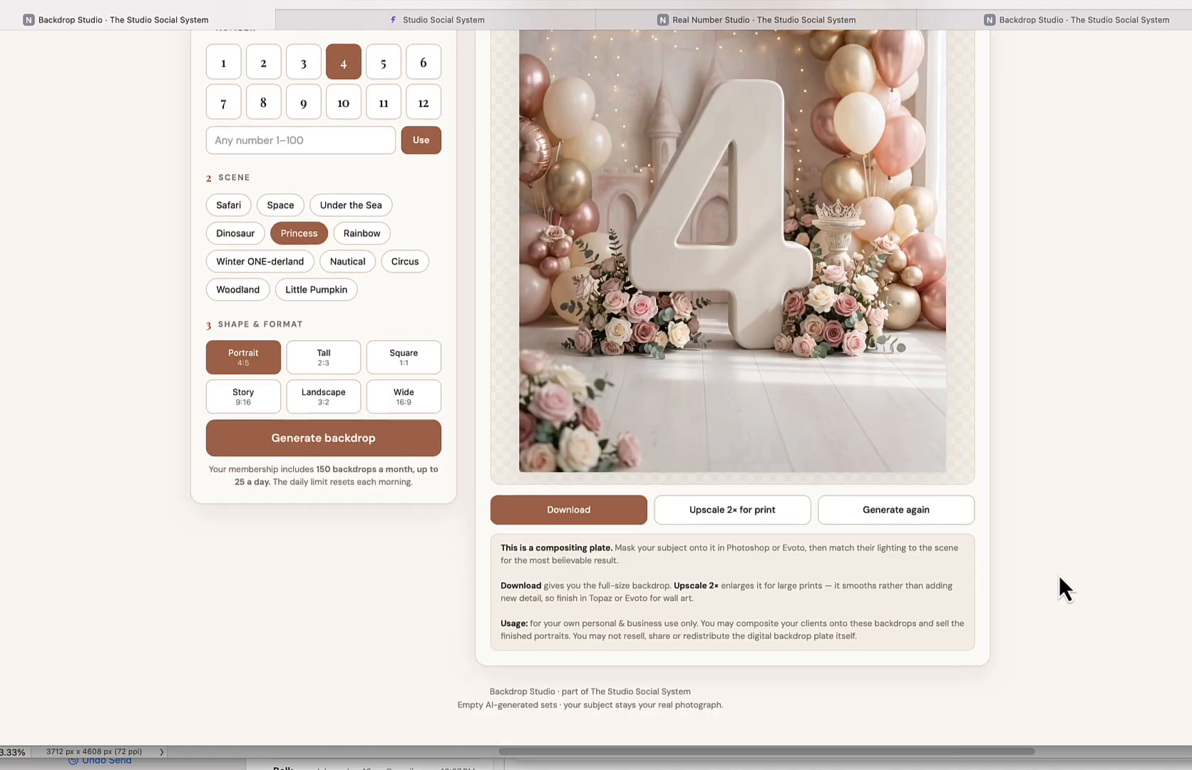
pyautogui.moveTo(585, 630); pyautogui.dragTo(649, 625)
pyautogui.click(793, 625)
pyautogui.scroll(1, 894, 630)
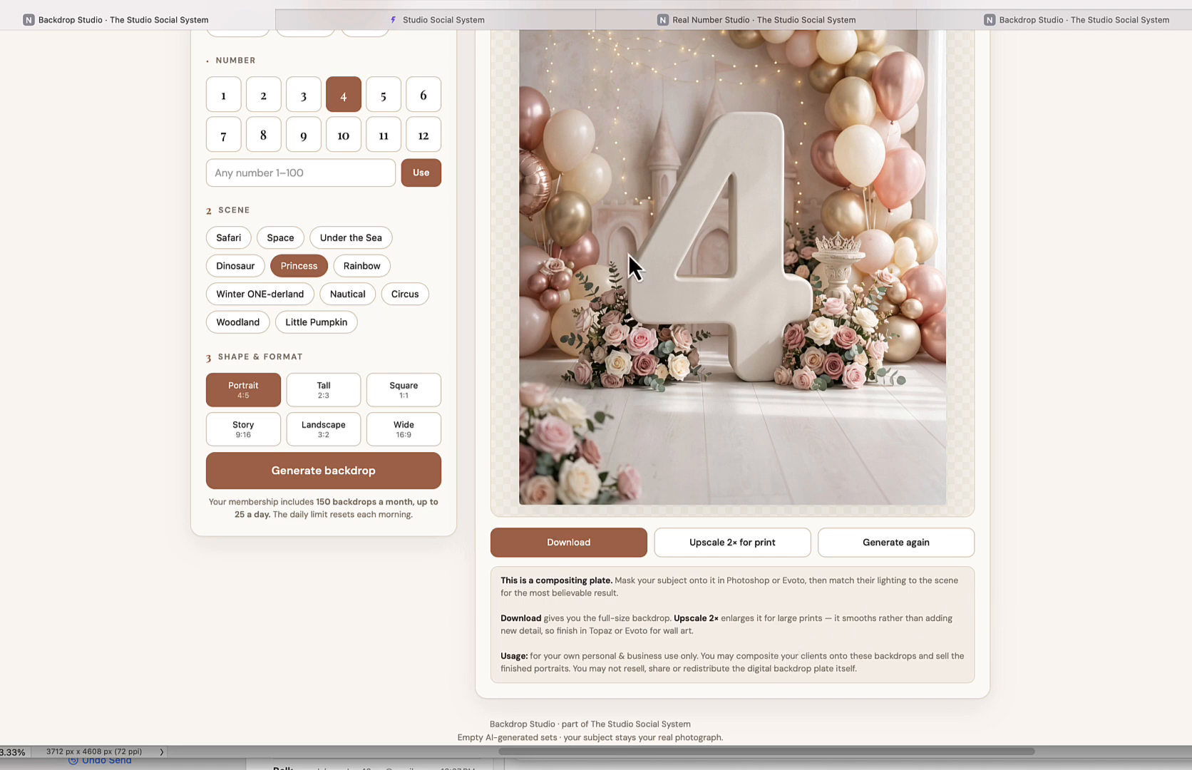
pyautogui.scroll(6, 769, 406)
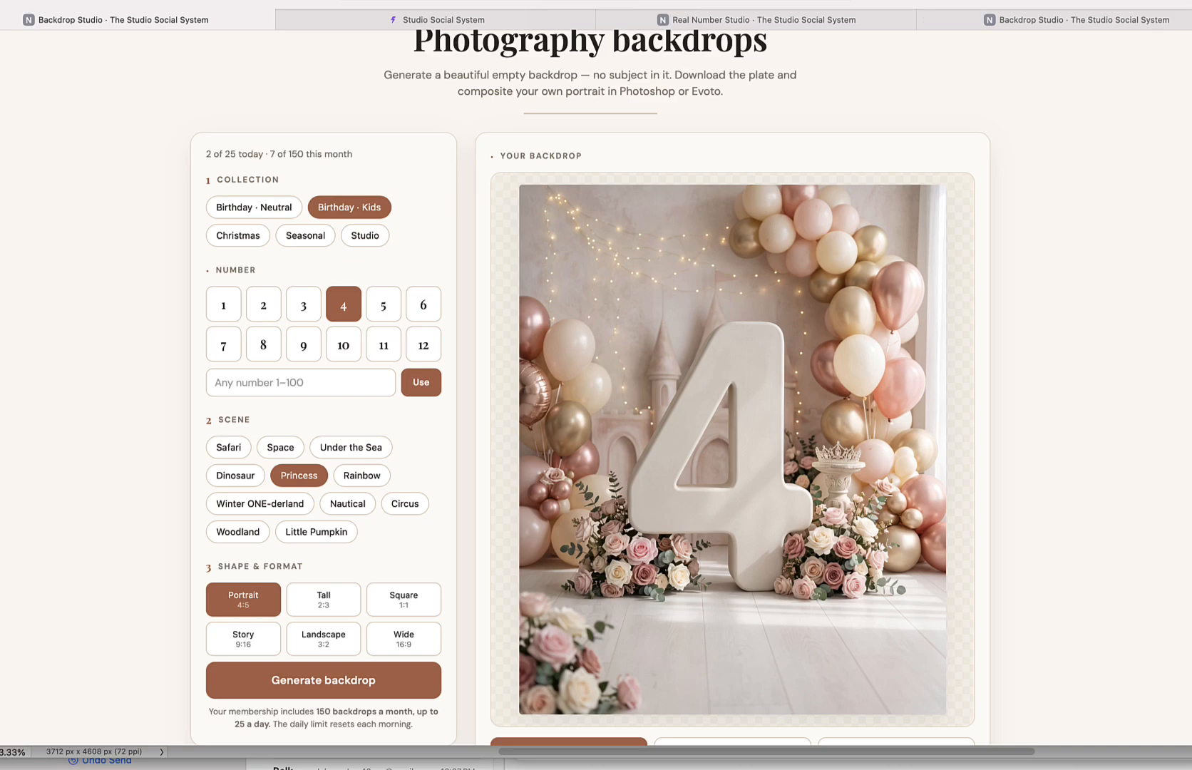
# Step: Open the AI Creative Collective website in a new browser tab
pyautogui.press('super+shift+backslash')
pyautogui.click(189, 321)
pyautogui.write('hea')
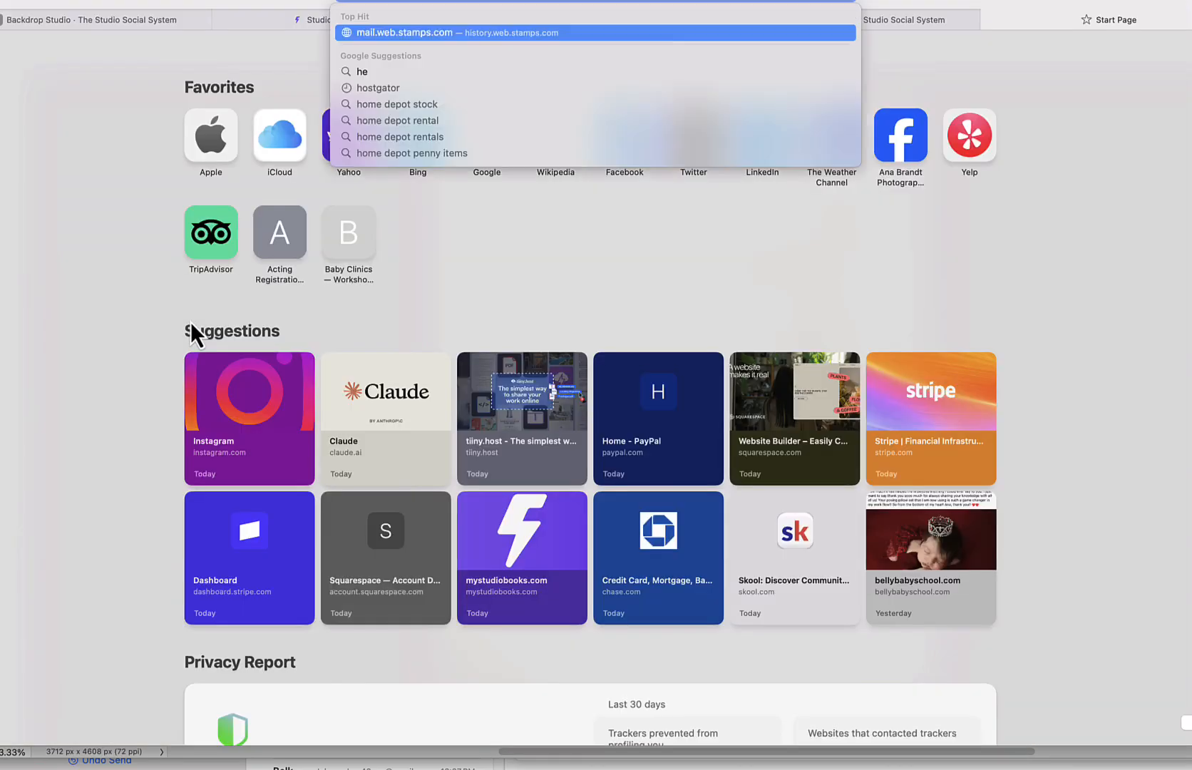
pyautogui.press('BackSpace')
pyautogui.press('BackSpace')
pyautogui.press('BackSpace')
pyautogui.write('thea')
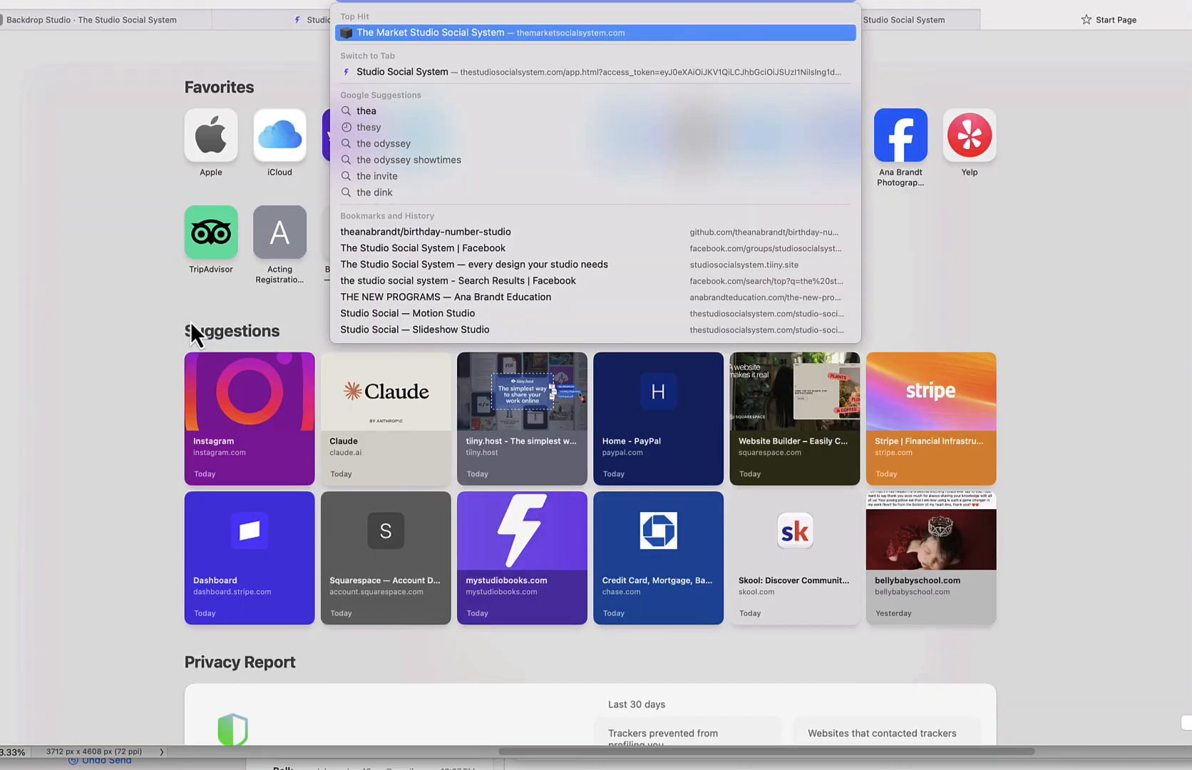
pyautogui.write('icrea')
pyautogui.press('Escape')
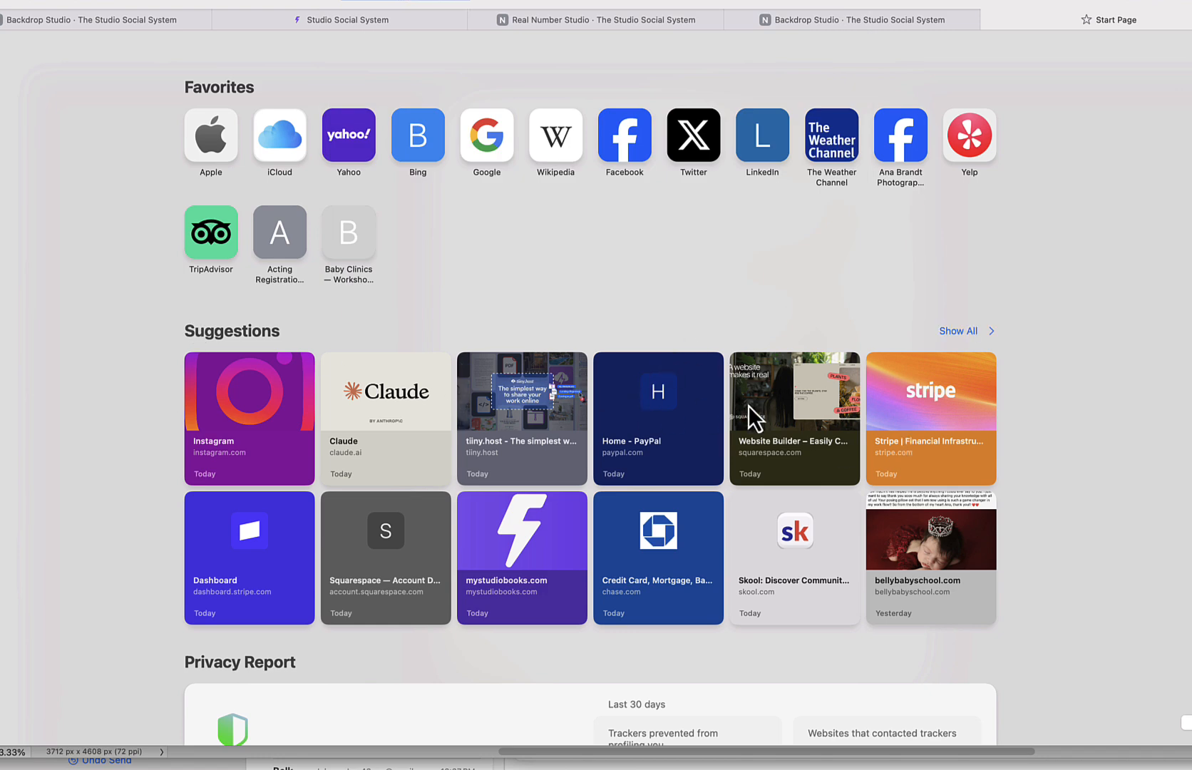
# Step: Examine the AI Creative Collective members area, including its membership offer and the AI Creative lesson lists
pyautogui.scroll(-10, 768, 411)
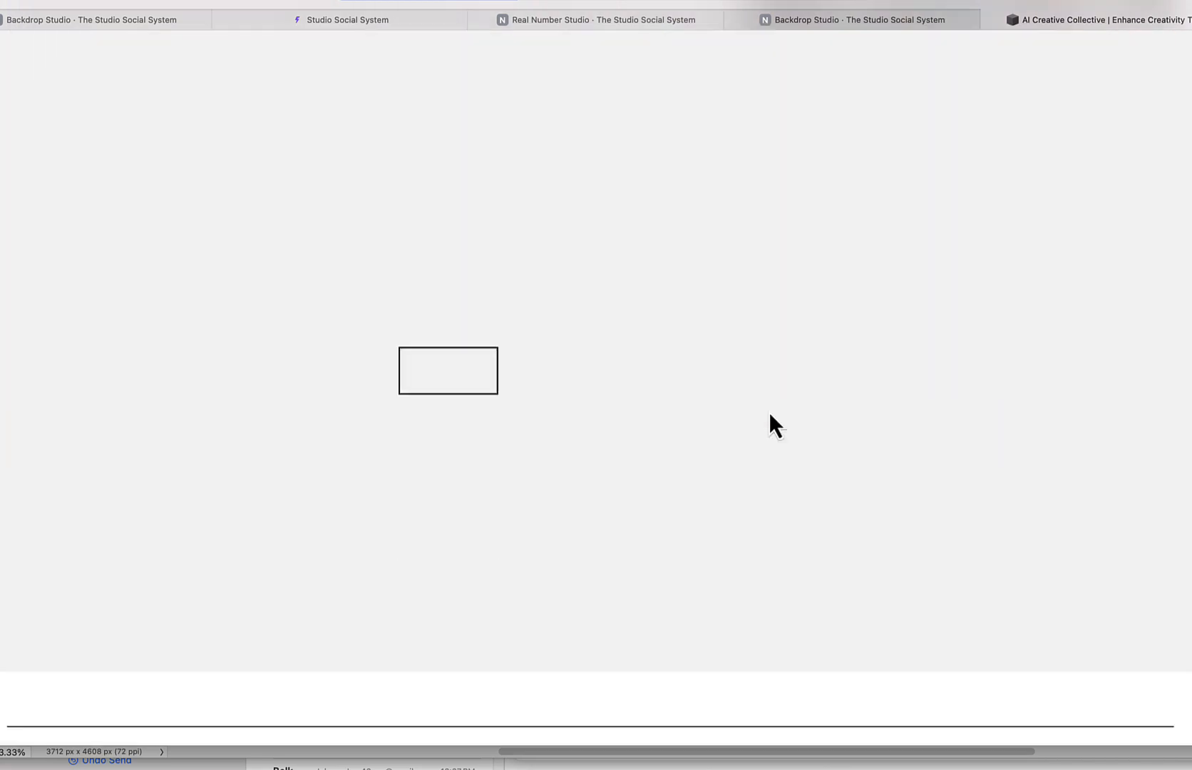
pyautogui.scroll(9, 768, 411)
pyautogui.scroll(2, 768, 412)
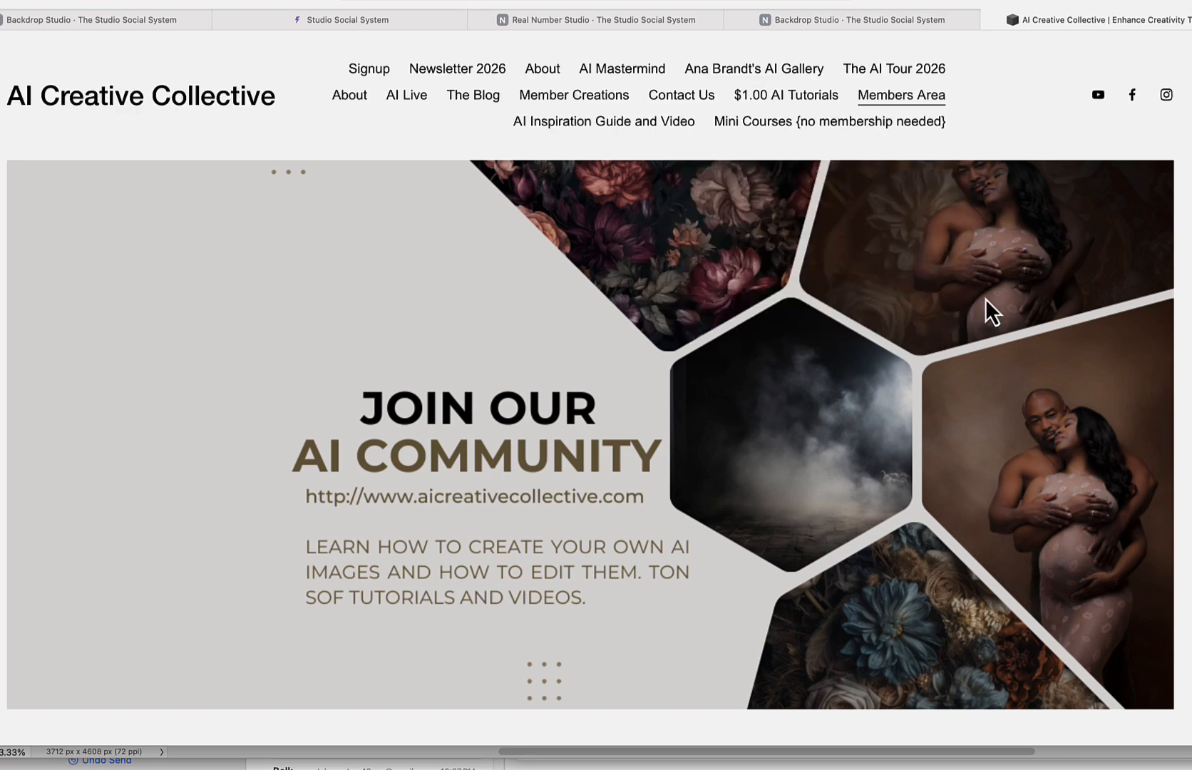
pyautogui.scroll(-20, 984, 297)
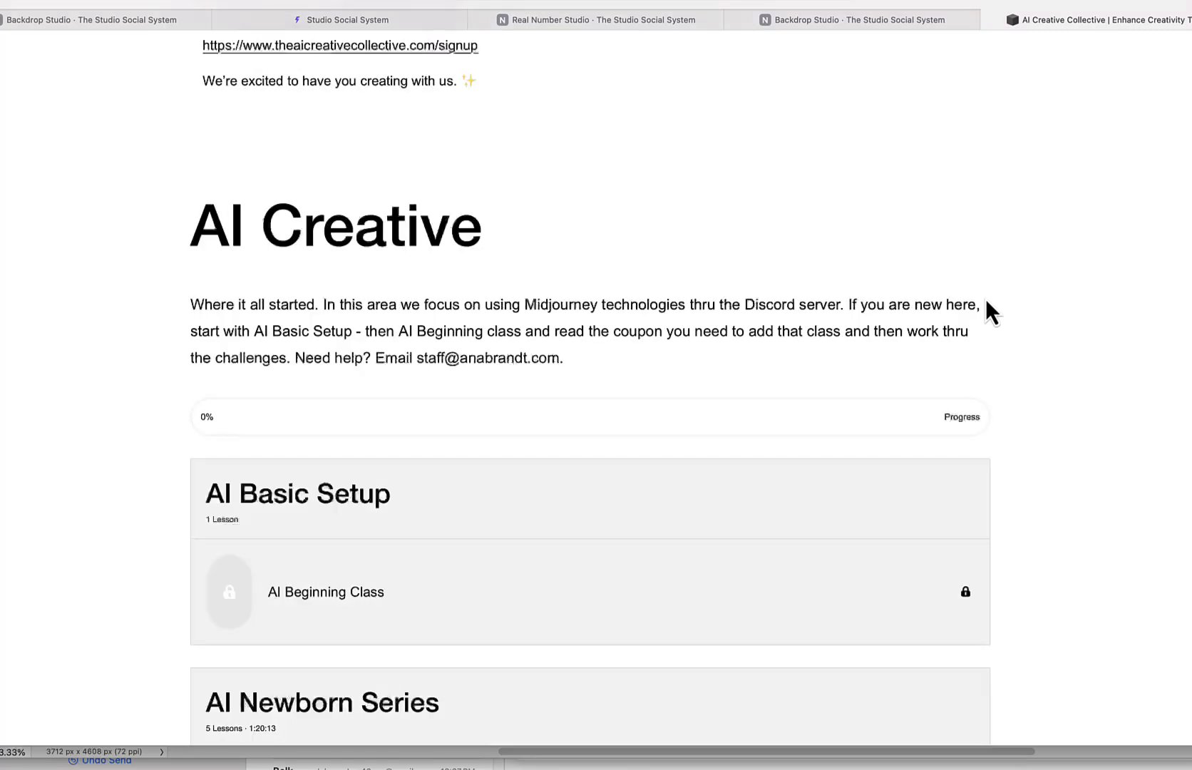
pyautogui.scroll(-20, 985, 298)
pyautogui.scroll(20, 985, 298)
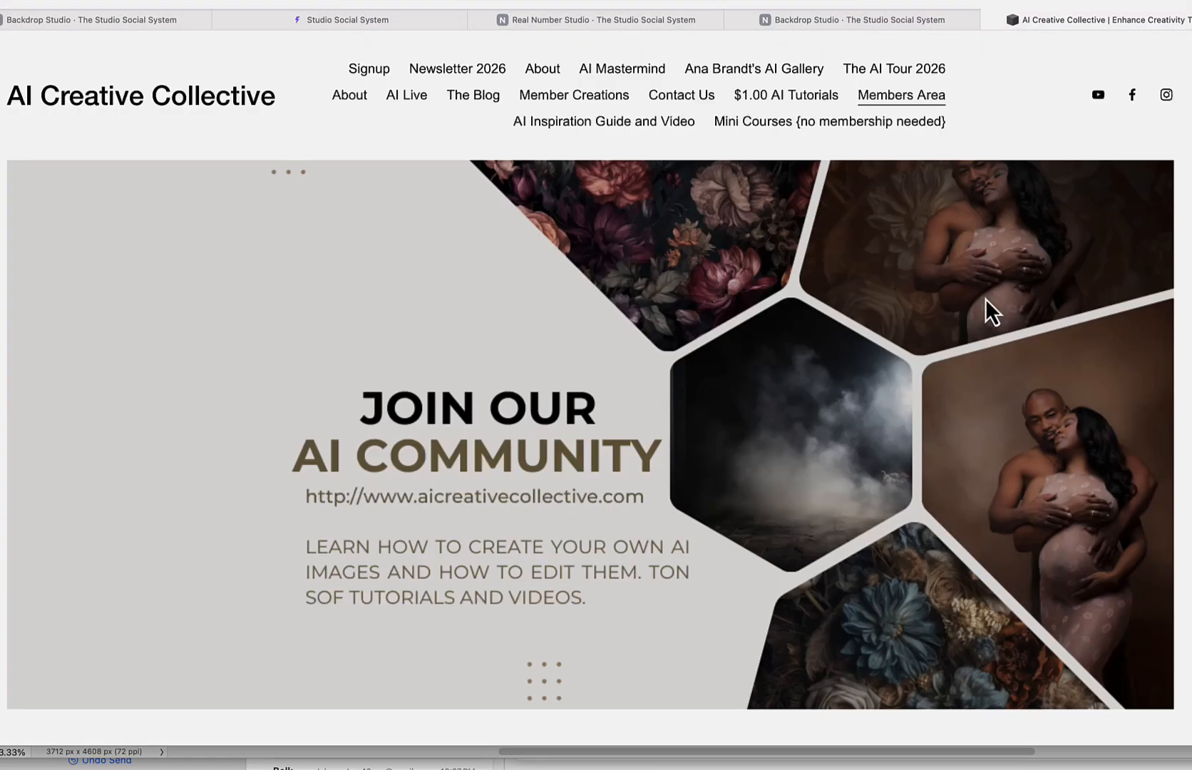
pyautogui.scroll(-10, 452, 220)
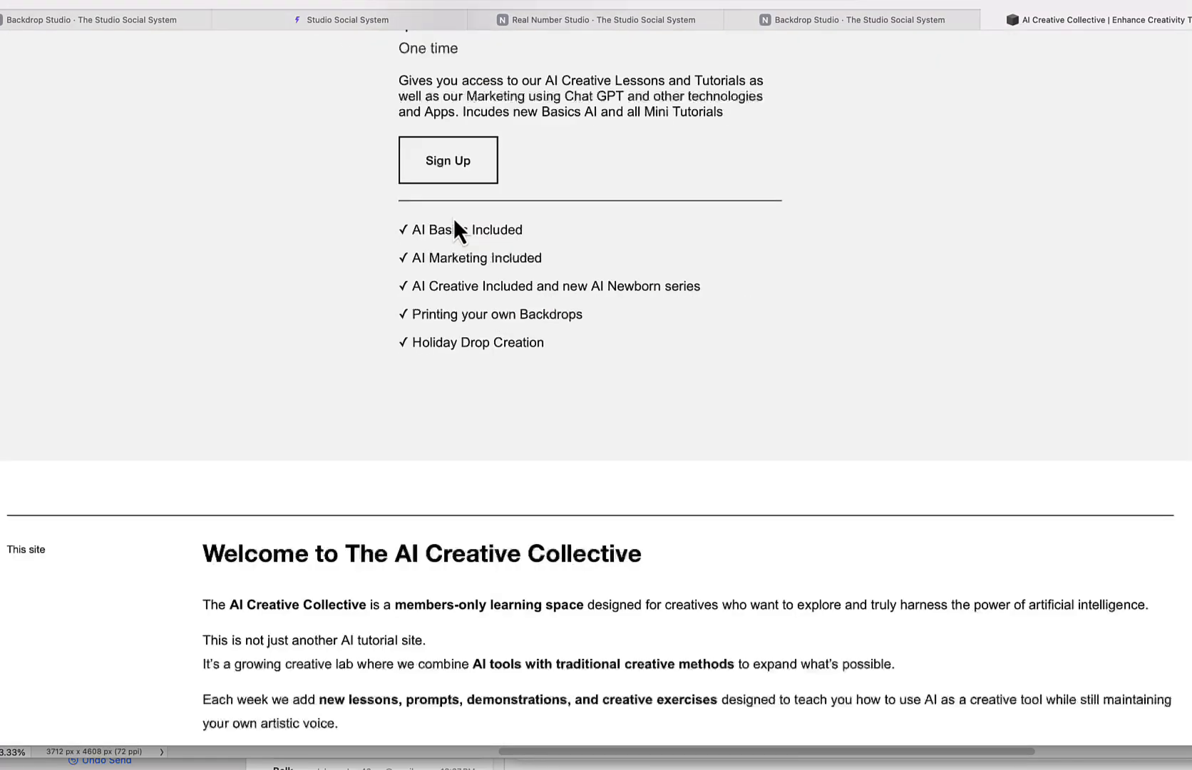
pyautogui.scroll(-20, 453, 221)
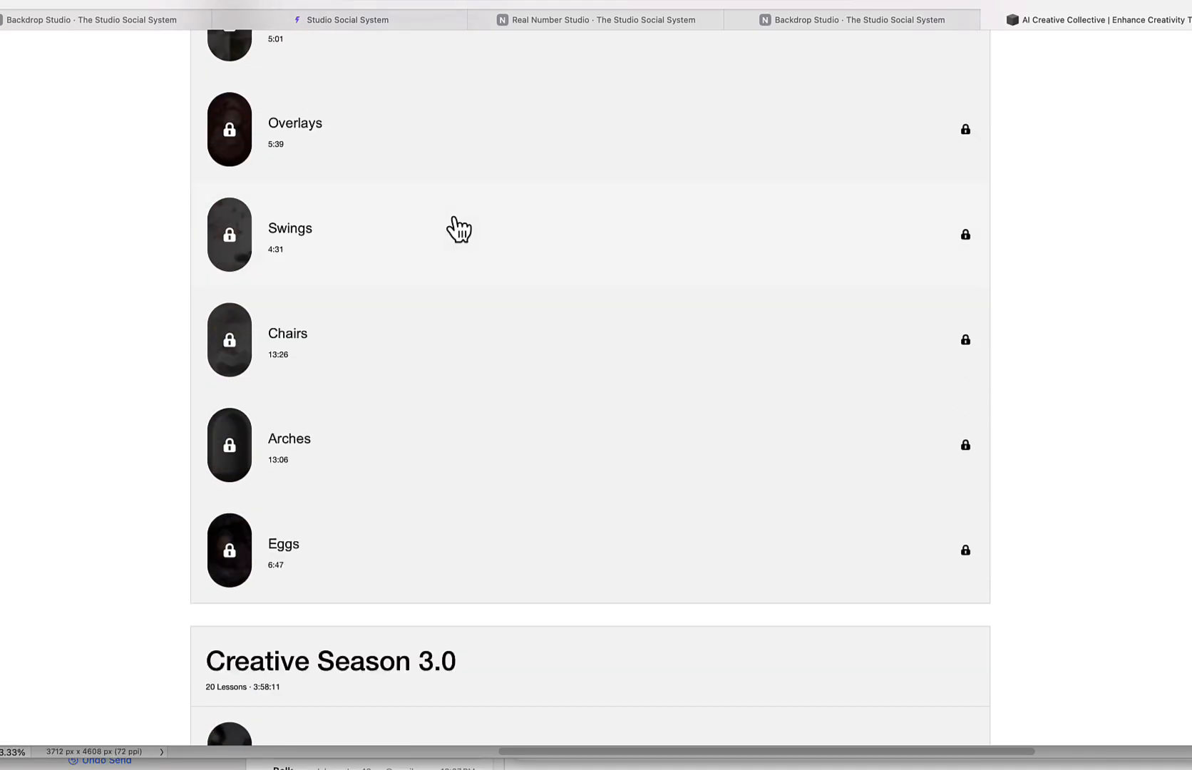
pyautogui.scroll(-15, 415, 181)
pyautogui.scroll(20, 419, 171)
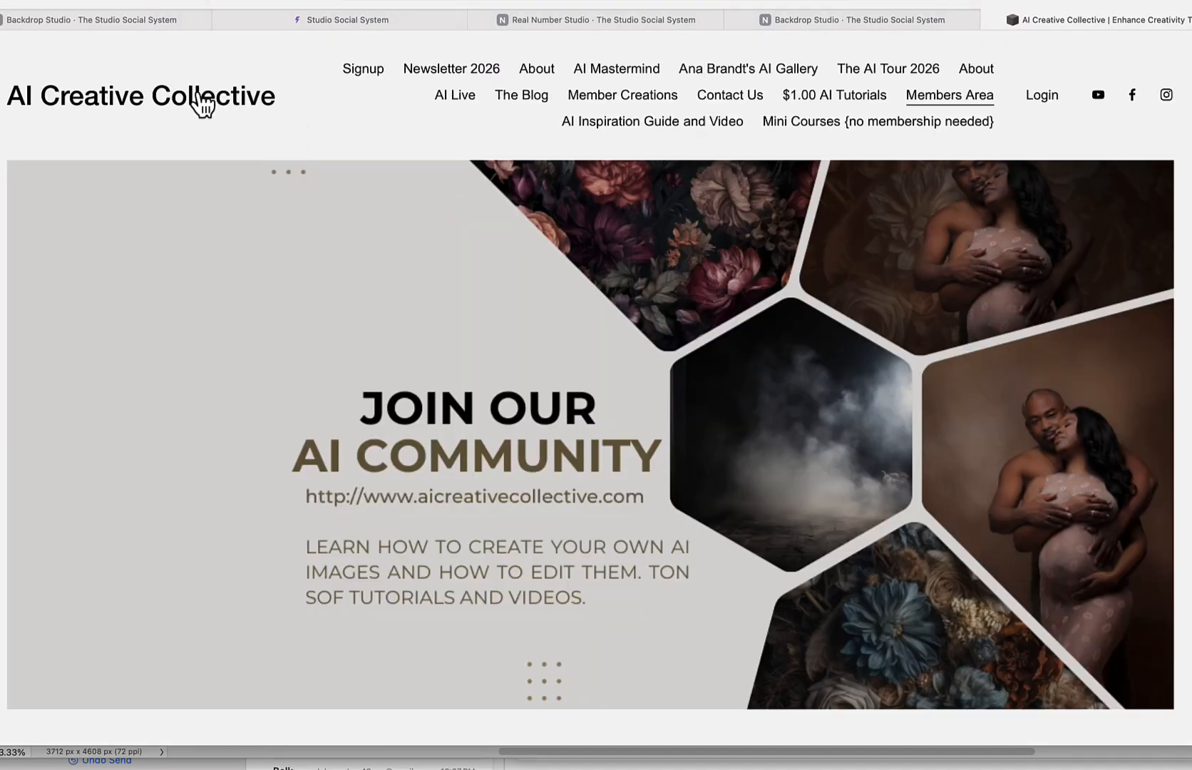
# Step: Return to the Backdrop Studio page and review the generated number 4 Princess backdrop and its download and upscale options
pyautogui.click(191, 21)
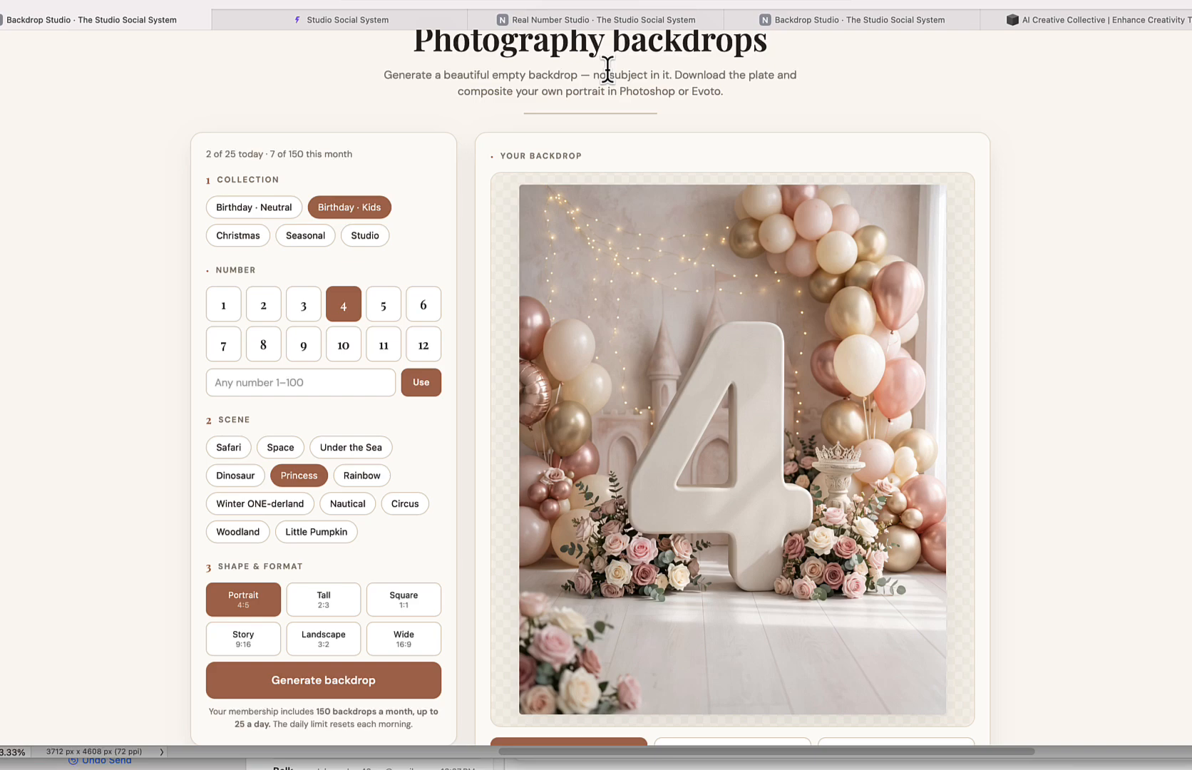
pyautogui.scroll(-3, 980, 416)
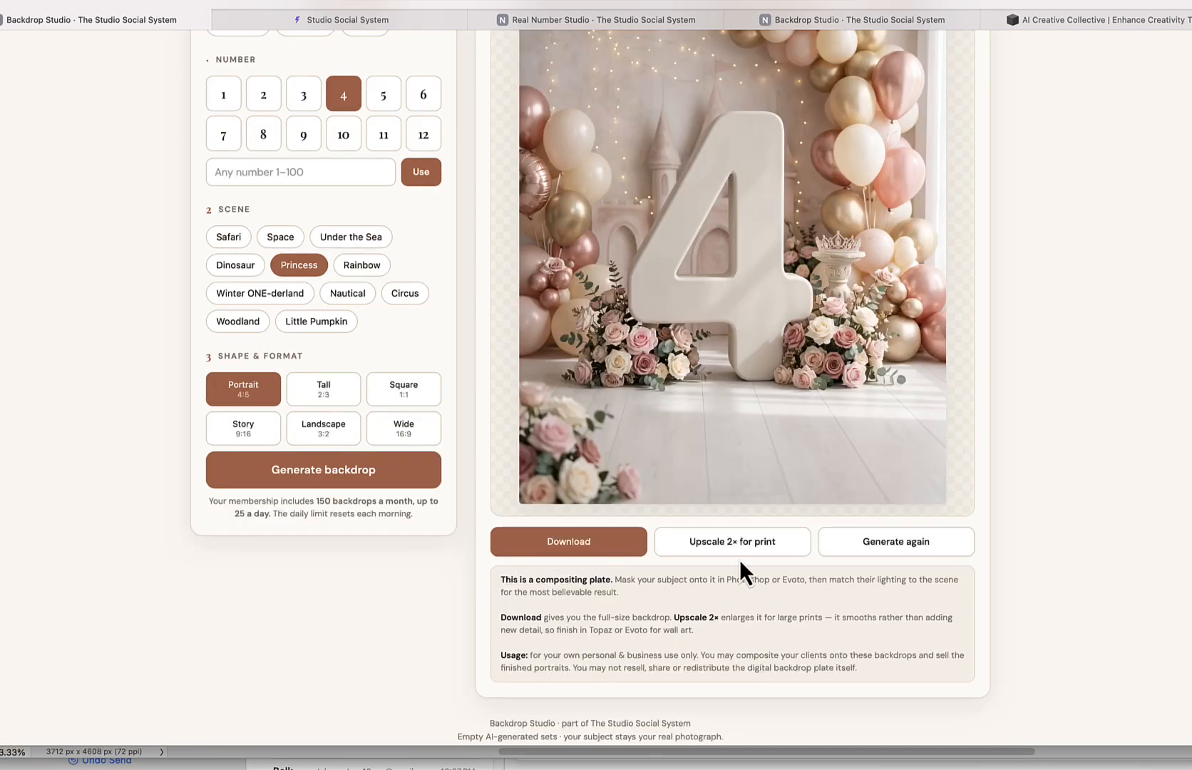
pyautogui.scroll(4, 739, 559)
pyautogui.scroll(-2, 874, 478)
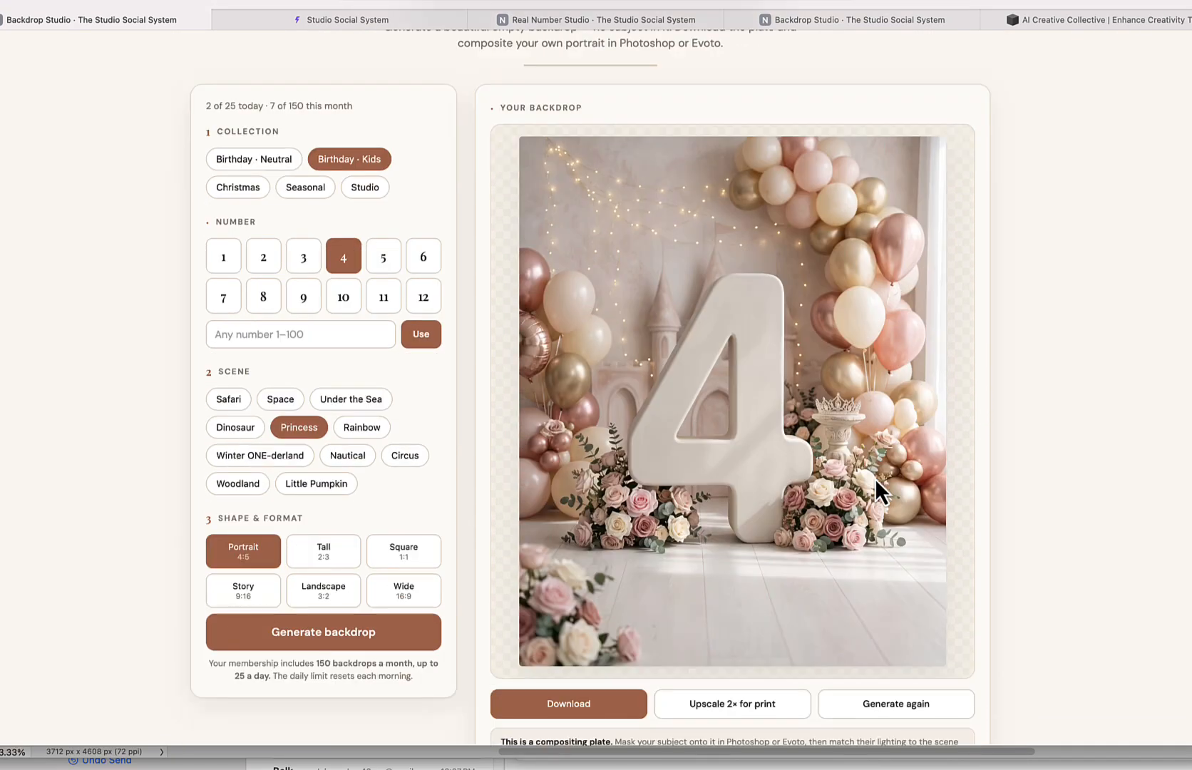
pyautogui.scroll(2, 851, 512)
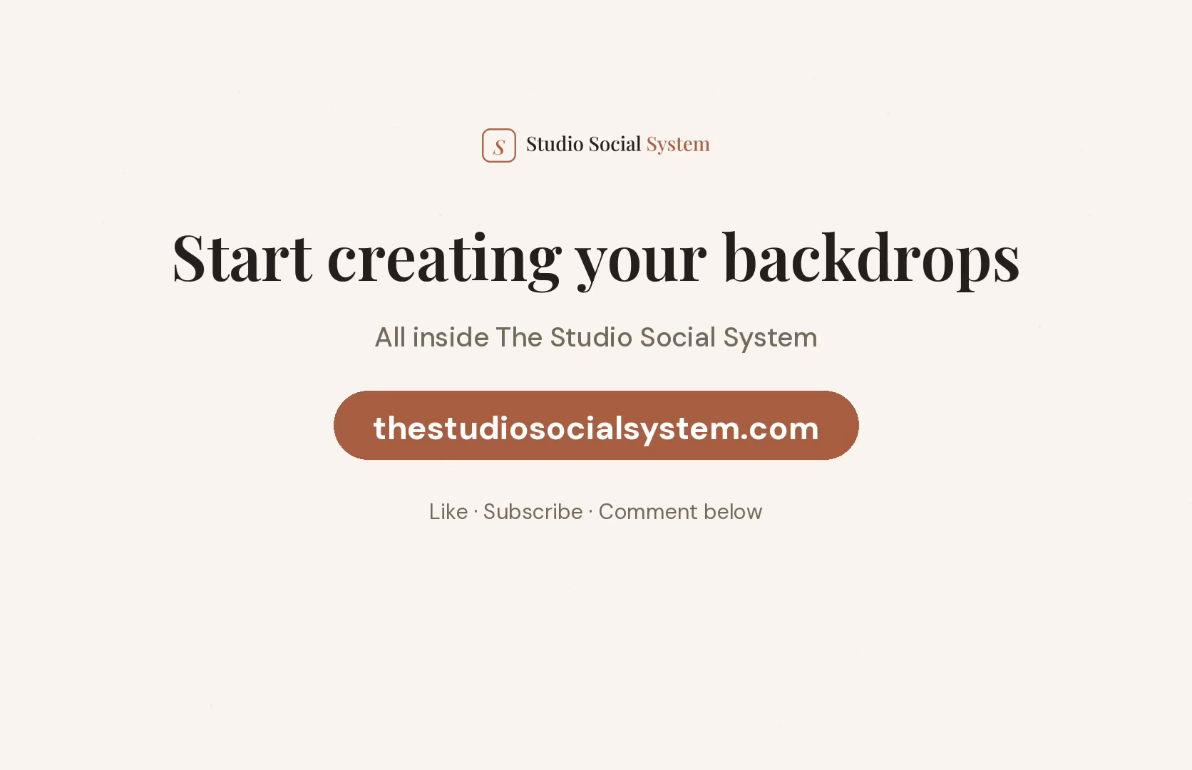